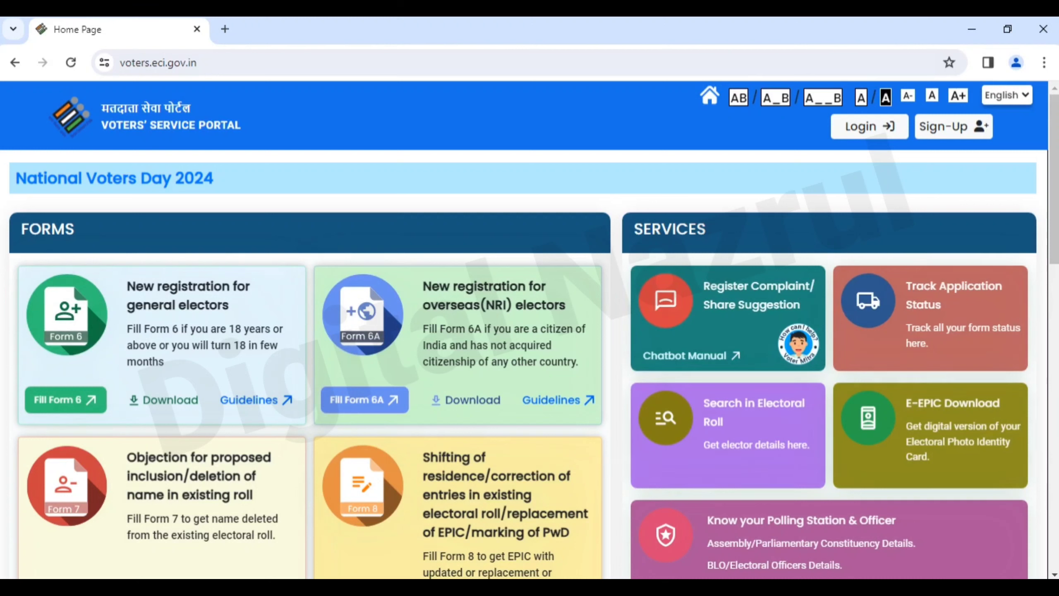
Log in with the registered mobile number, password and captcha, and request a sign-in OTP
left_click(870, 126)
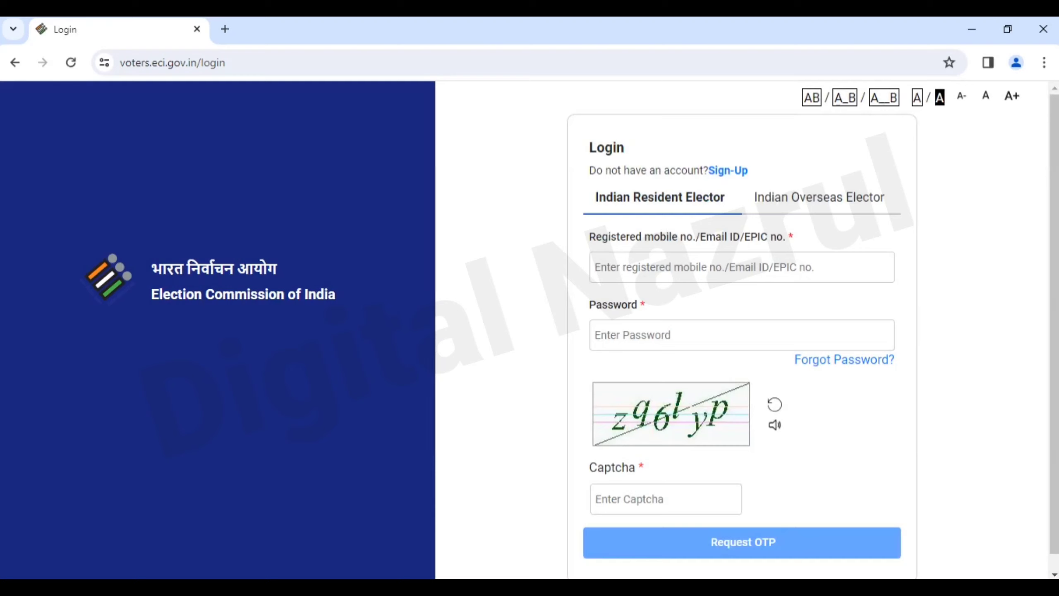
type("9")
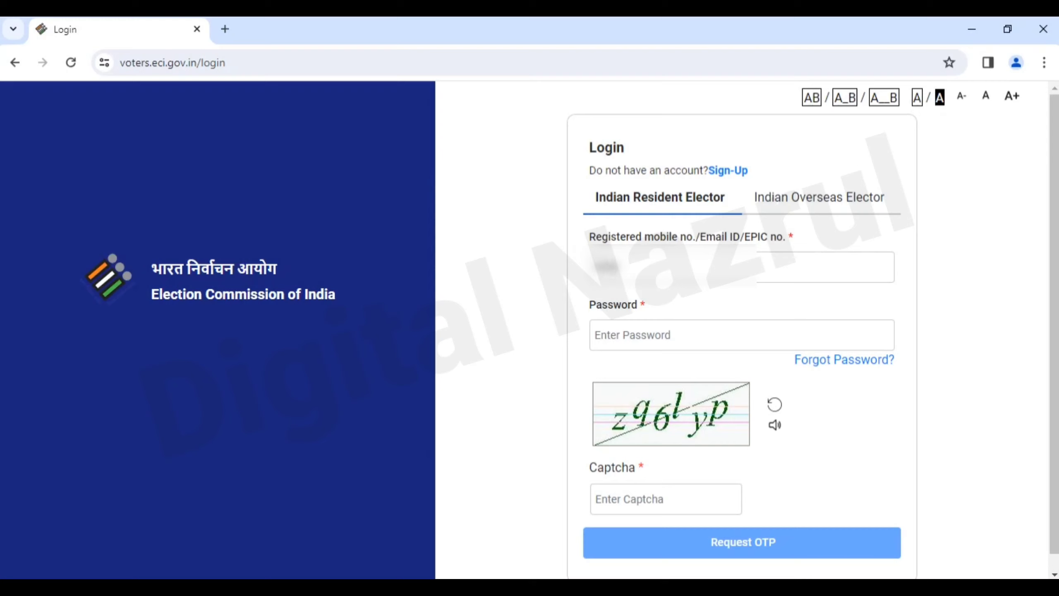
type("000000")
left_click(595, 335)
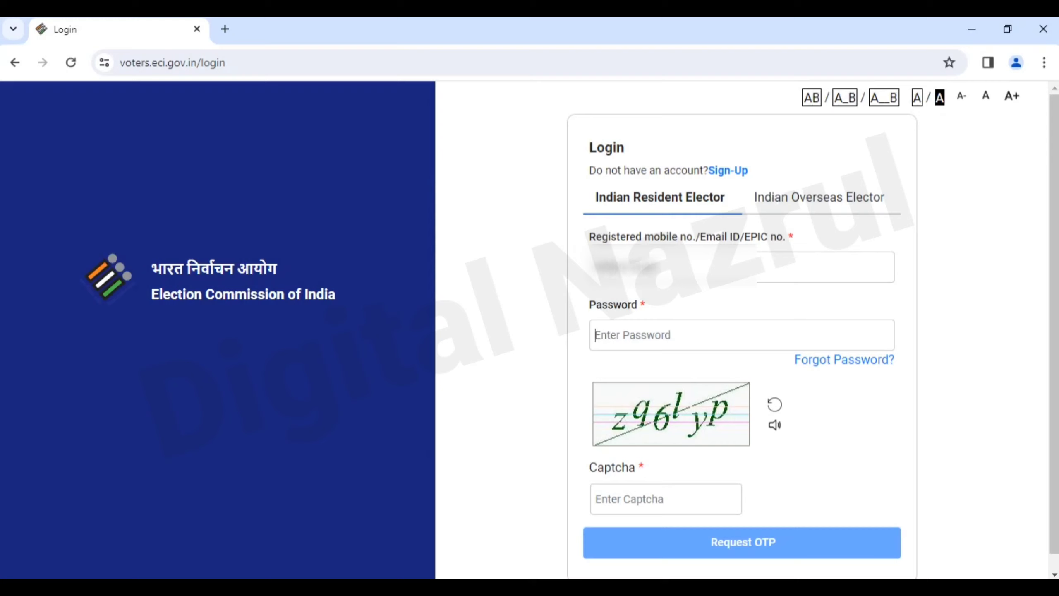
type("••••")
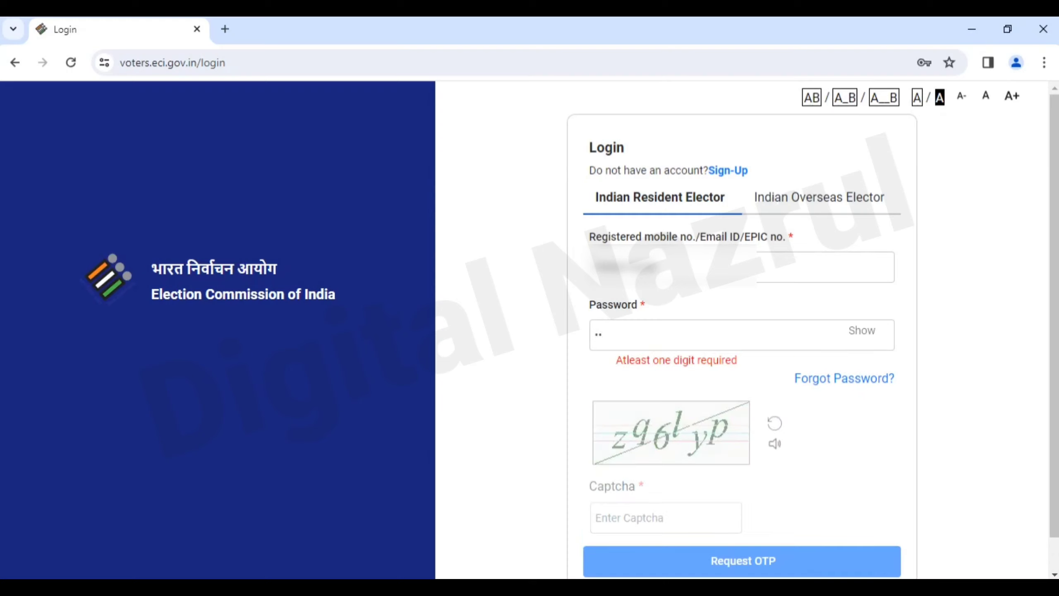
type("••••••")
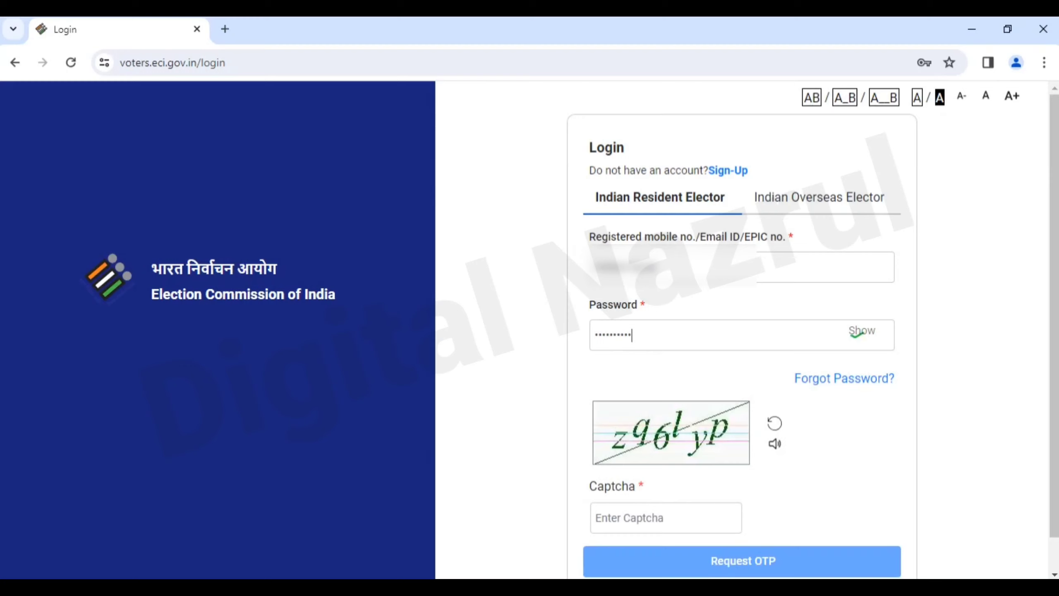
left_click(651, 517)
type("zq")
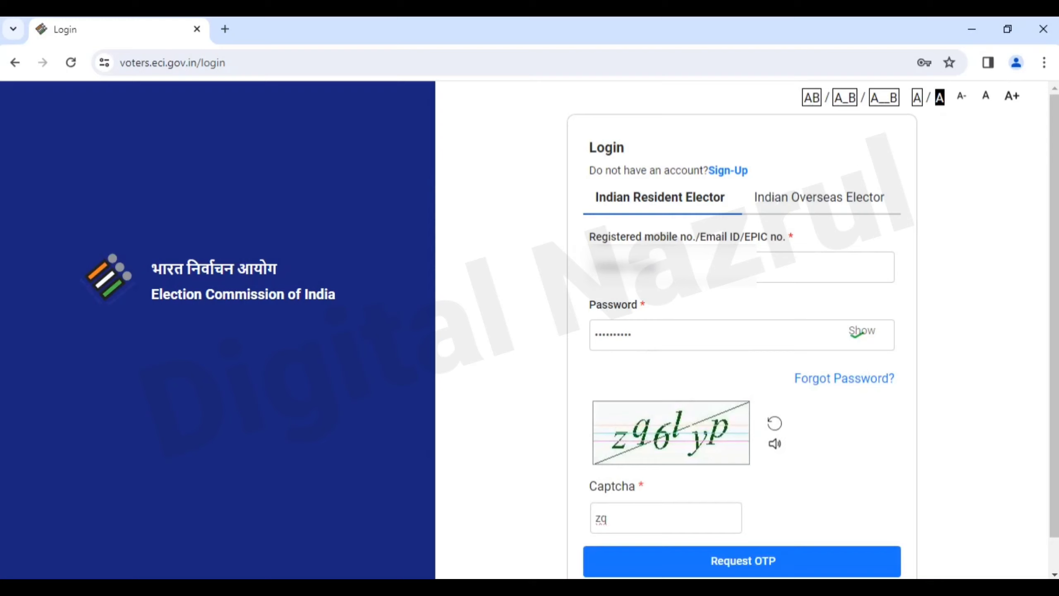
type("6lyp")
left_click(742, 561)
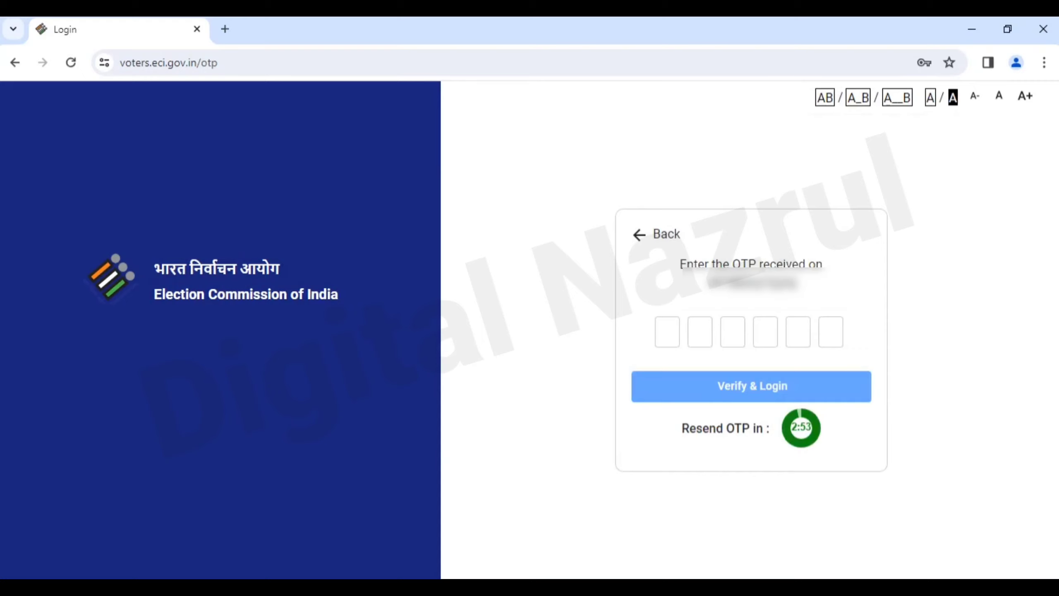
Enter the received six-digit OTP and verify it to finish signing in
left_click(668, 332)
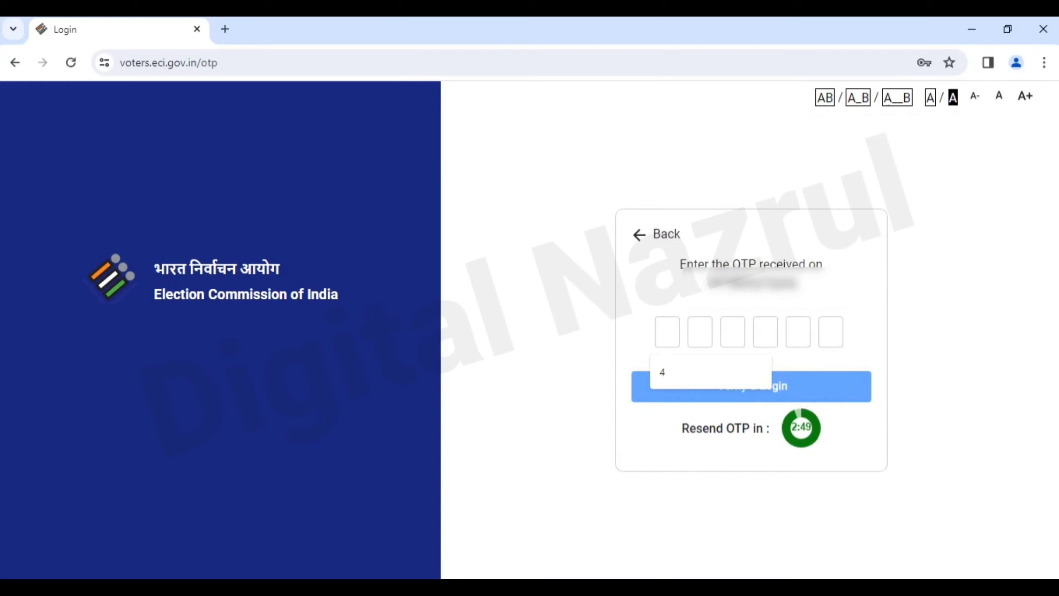
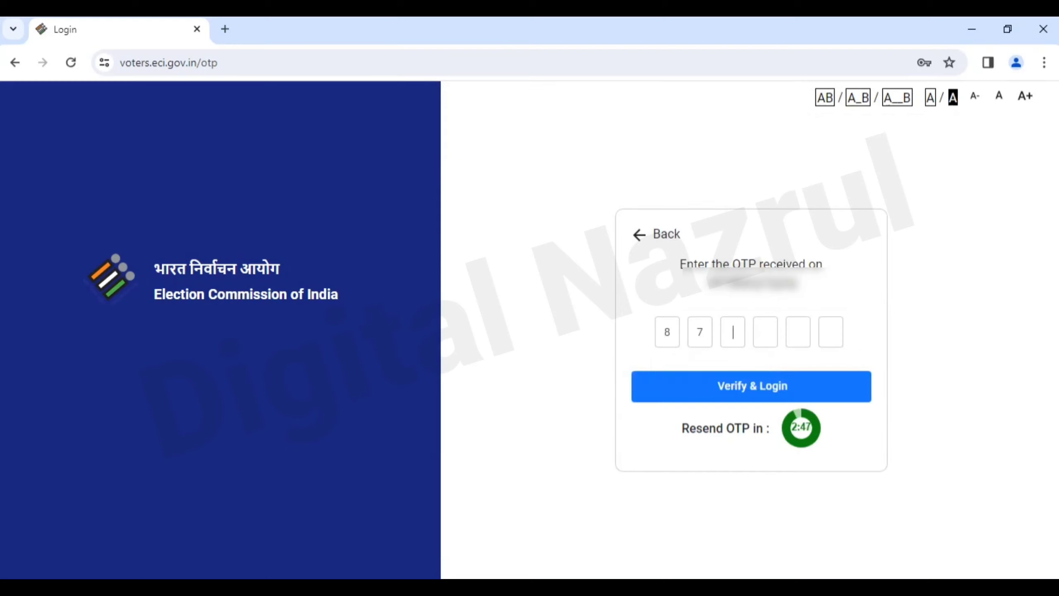
key("Return")
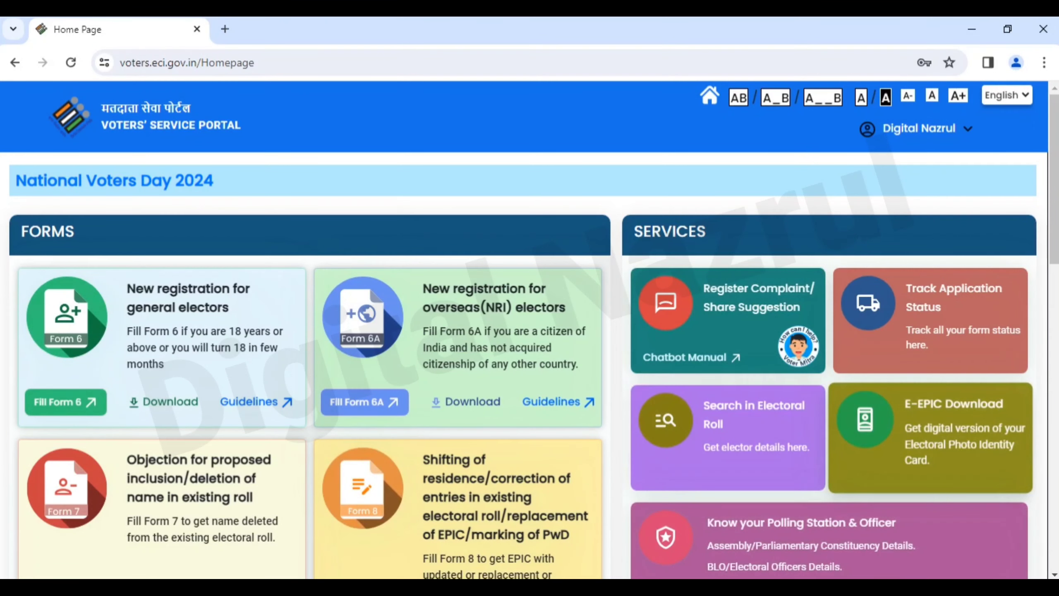
Open the E-EPIC Download service and enter the EPIC number
left_click(953, 404)
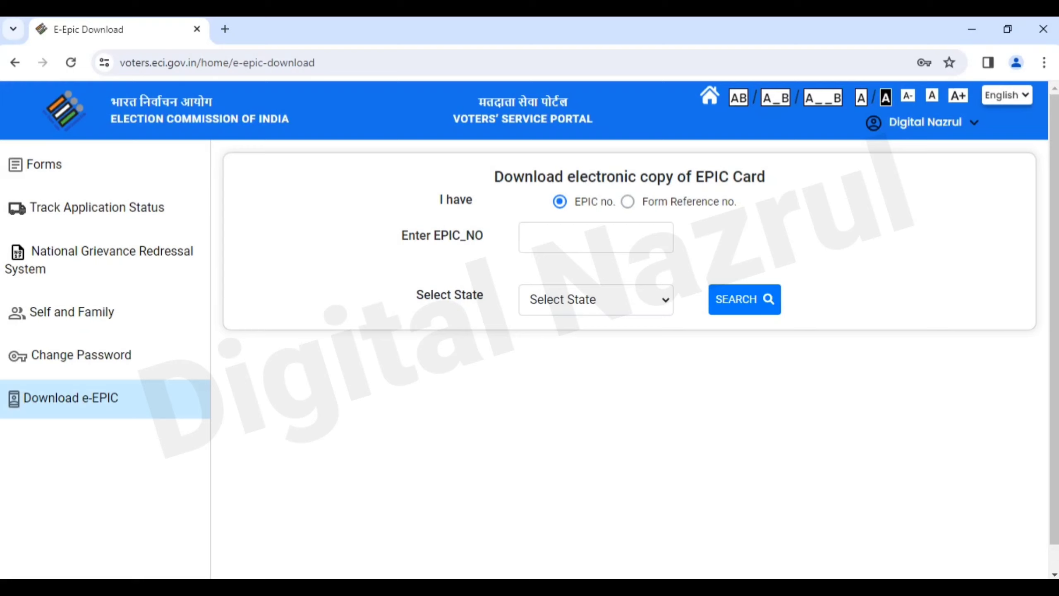
left_click(595, 238)
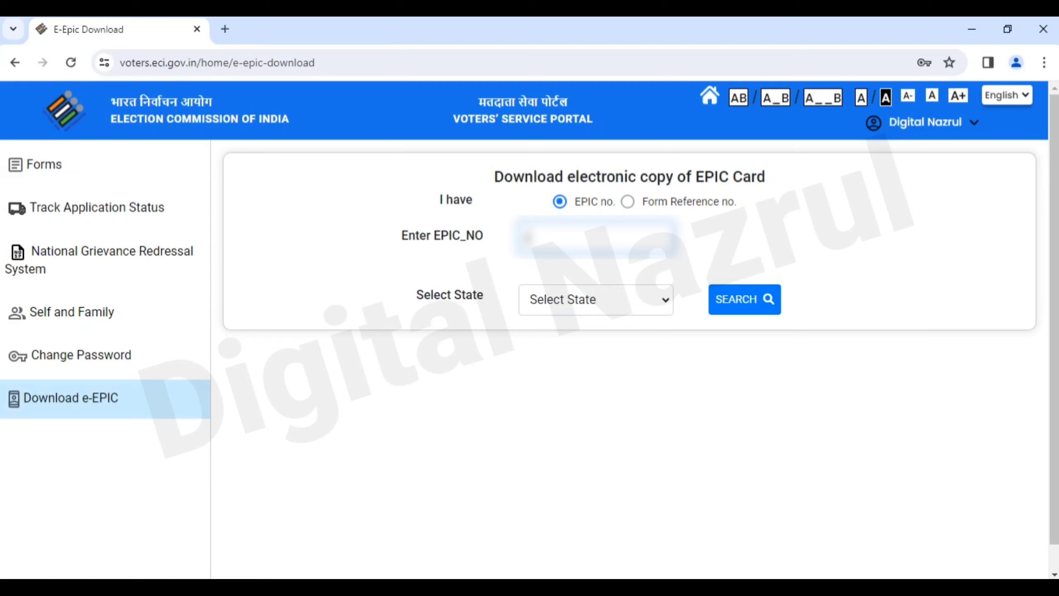
key("BackSpace")
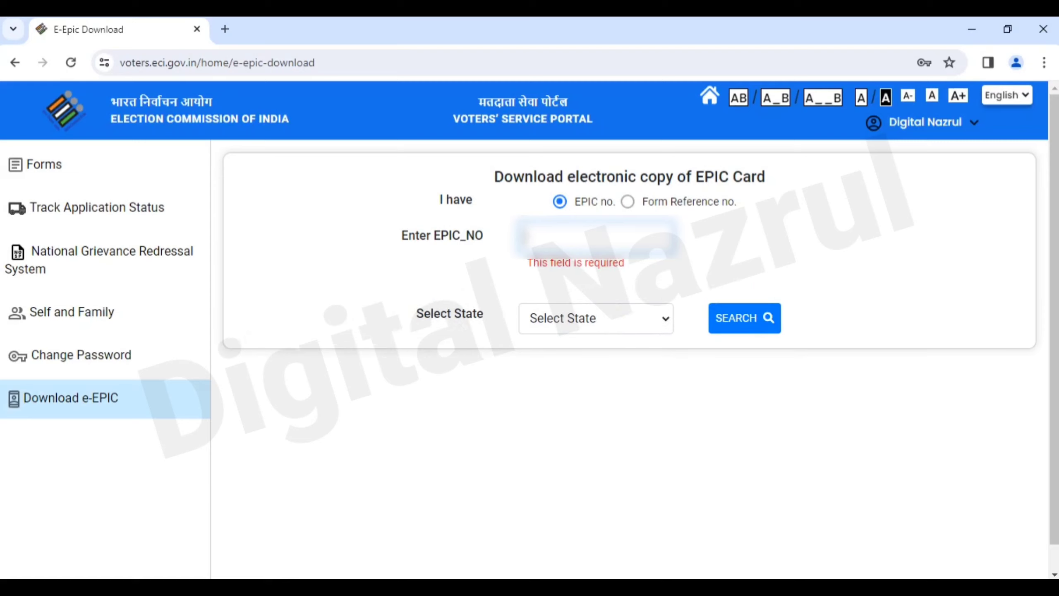
type("XXX")
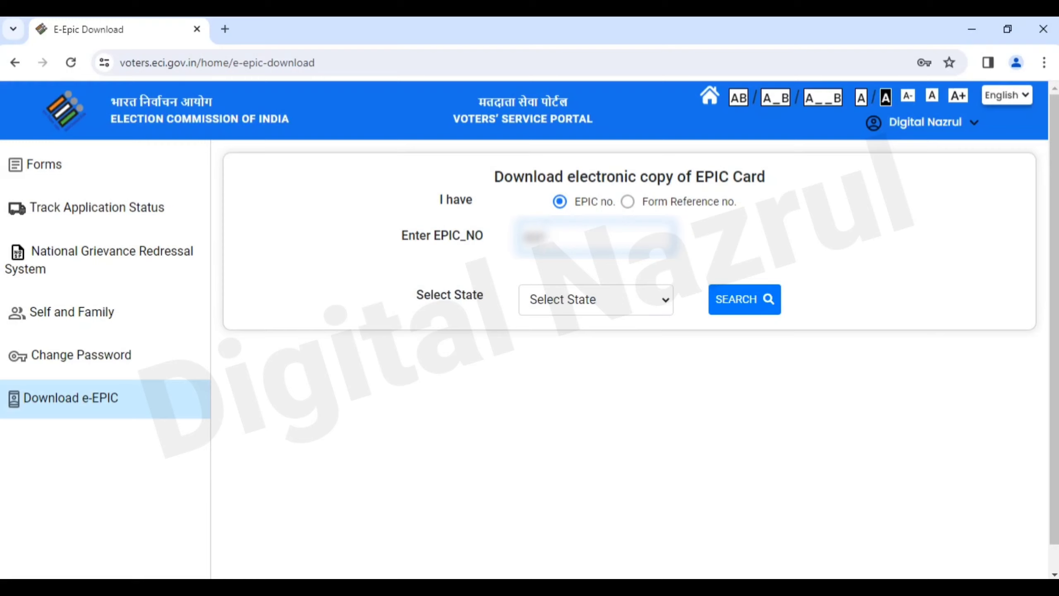
type("XXXXXXX")
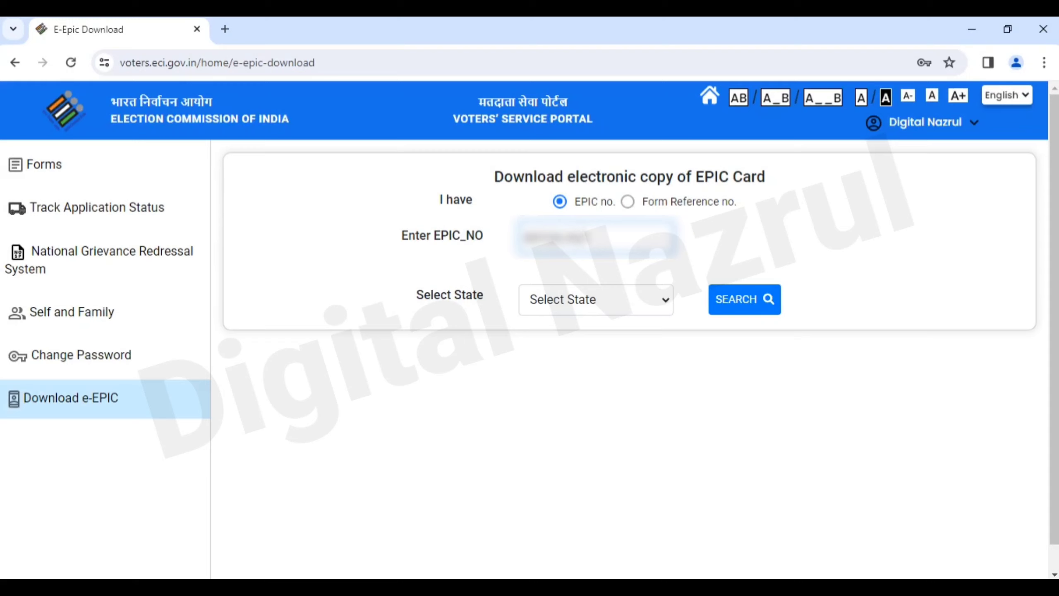
type("X")
key("ctrl+a")
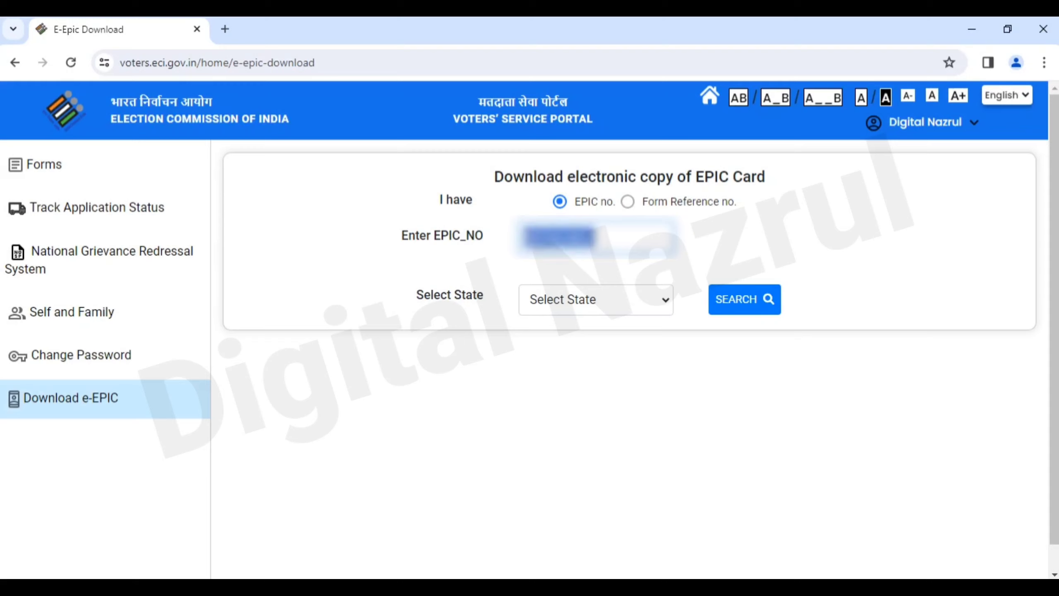
key("Tab")
Select West Bengal as the state
left_click(596, 299)
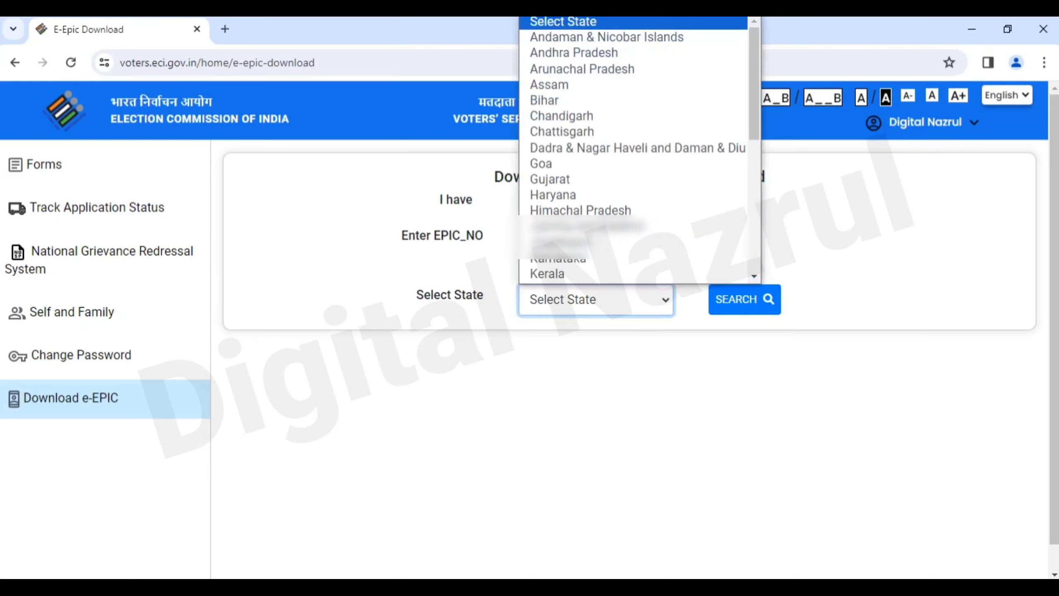
key("w")
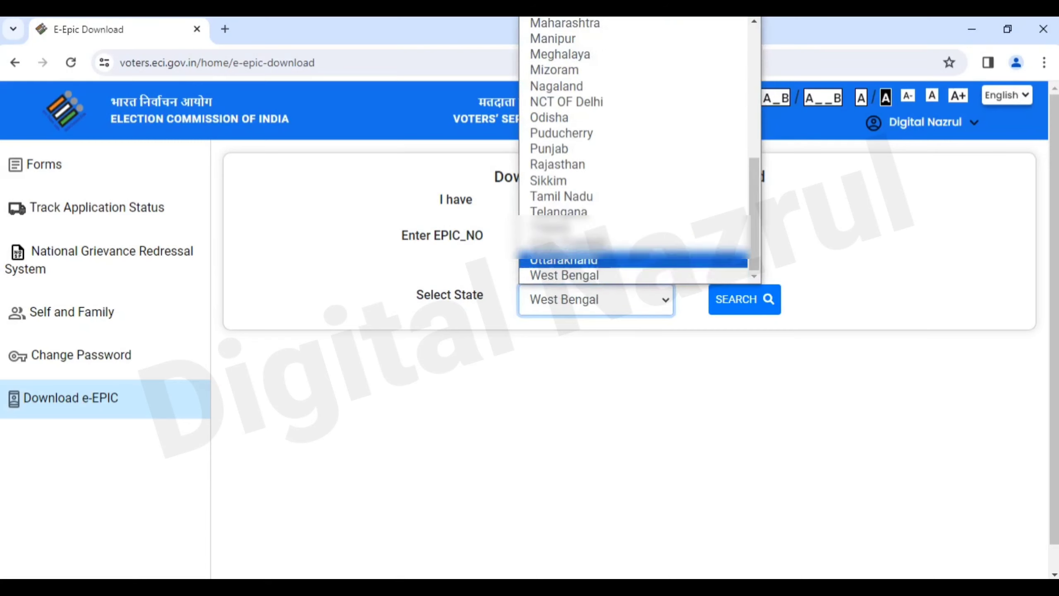
left_click(566, 276)
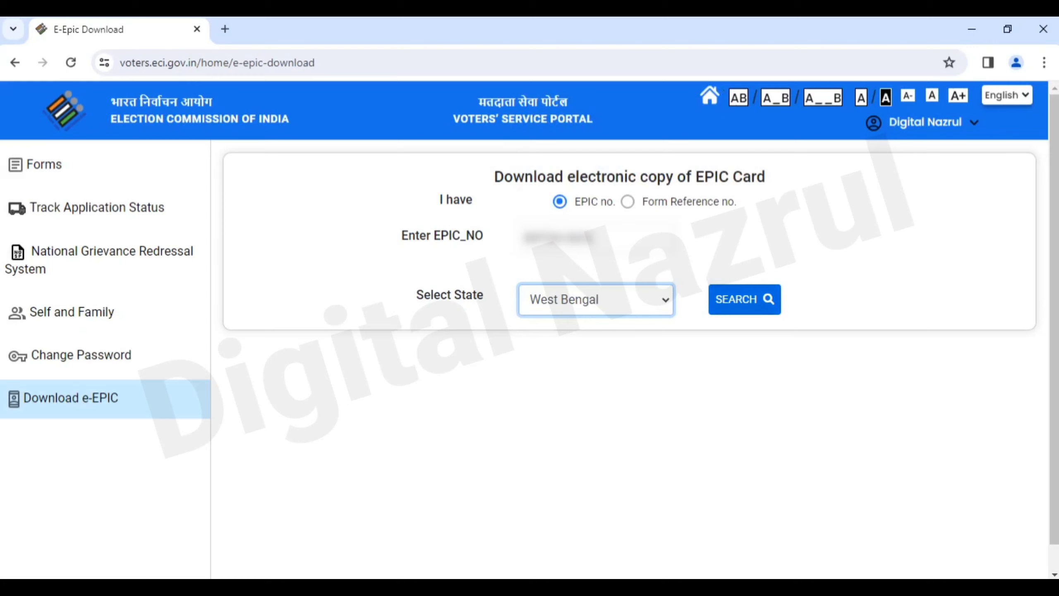
Search the EPIC record and confirm its Mobile No. and Email Id columns are empty
left_click(745, 299)
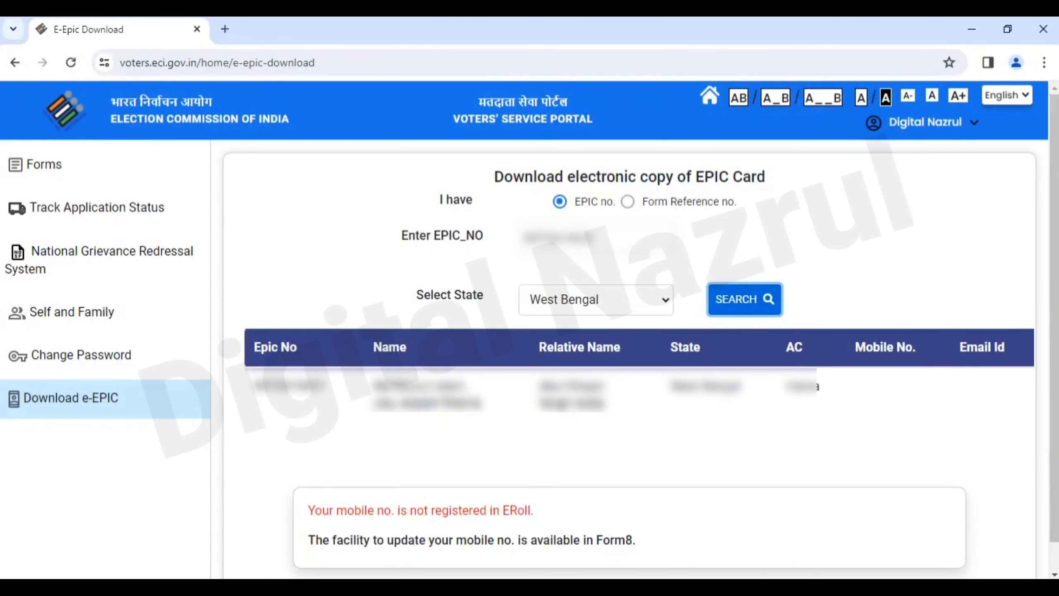
key("ctrl+2")
left_click_drag(838, 331, 937, 403)
mouse_move(949, 333)
left_mouse_down()
mouse_move(969, 369)
mouse_move(1030, 410)
left_mouse_up()
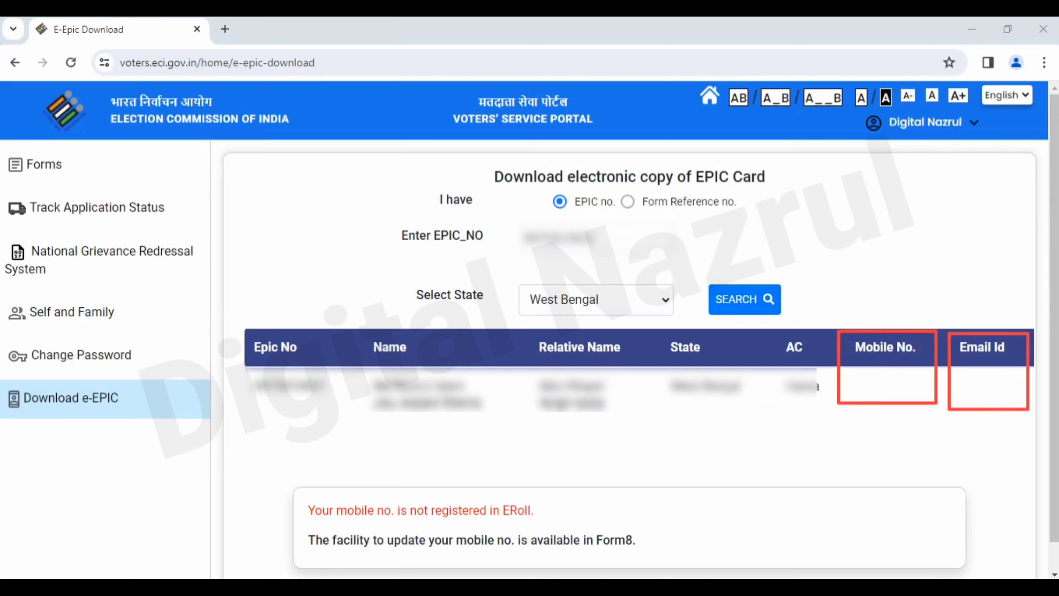
mouse_move(298, 485)
left_mouse_down()
mouse_move(463, 525)
mouse_move(547, 524)
left_mouse_up()
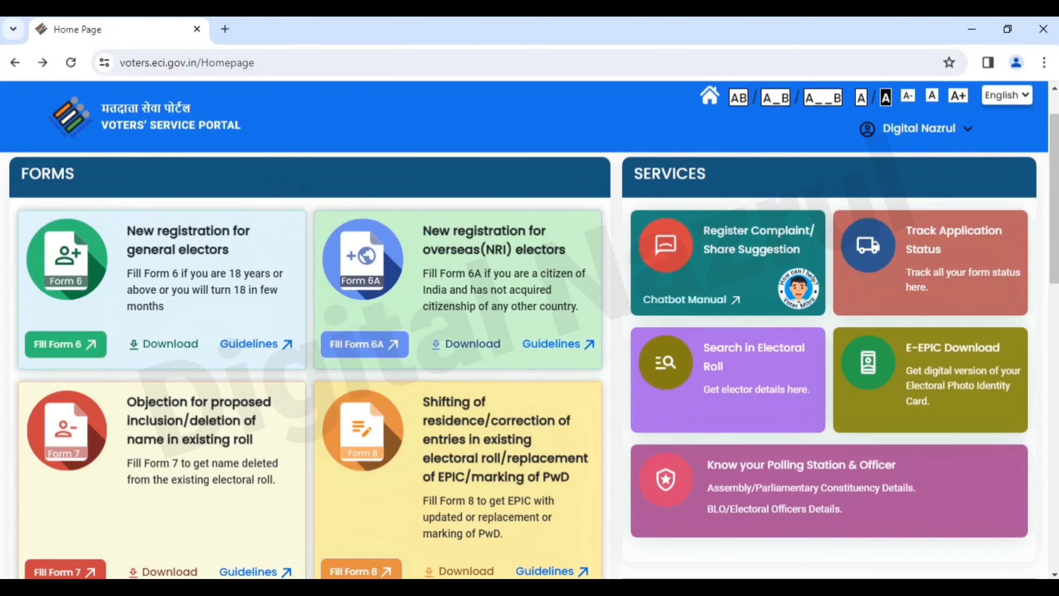
scroll(529, 346, "down", 2)
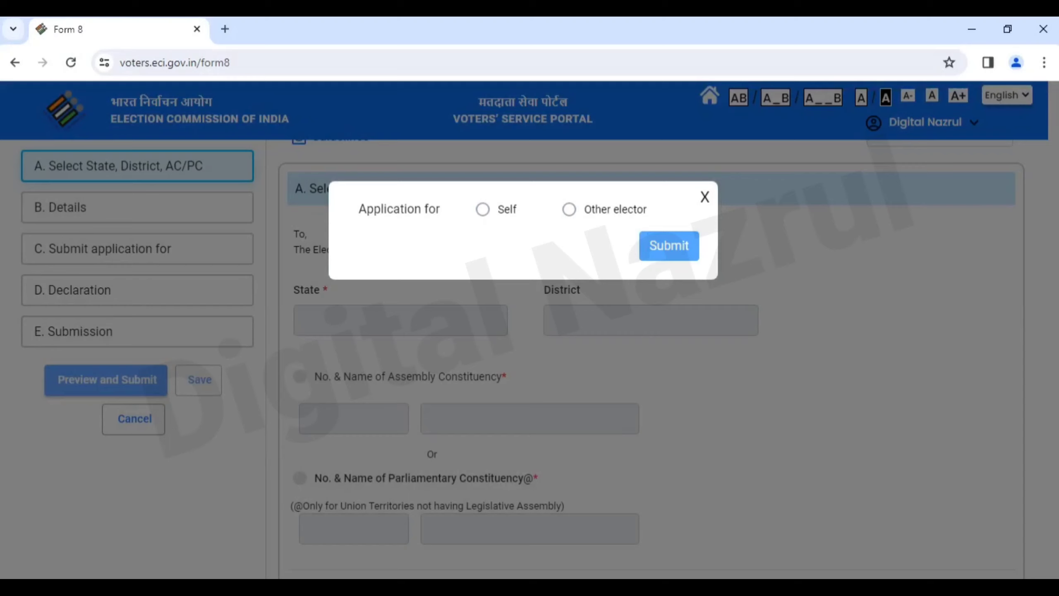
left_click(483, 210)
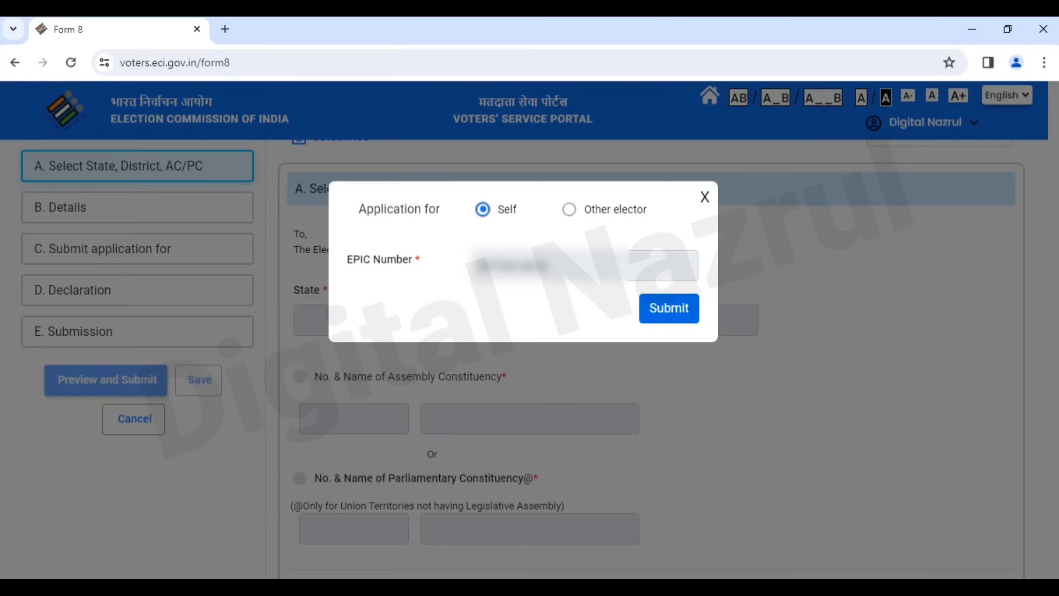
left_click(669, 308)
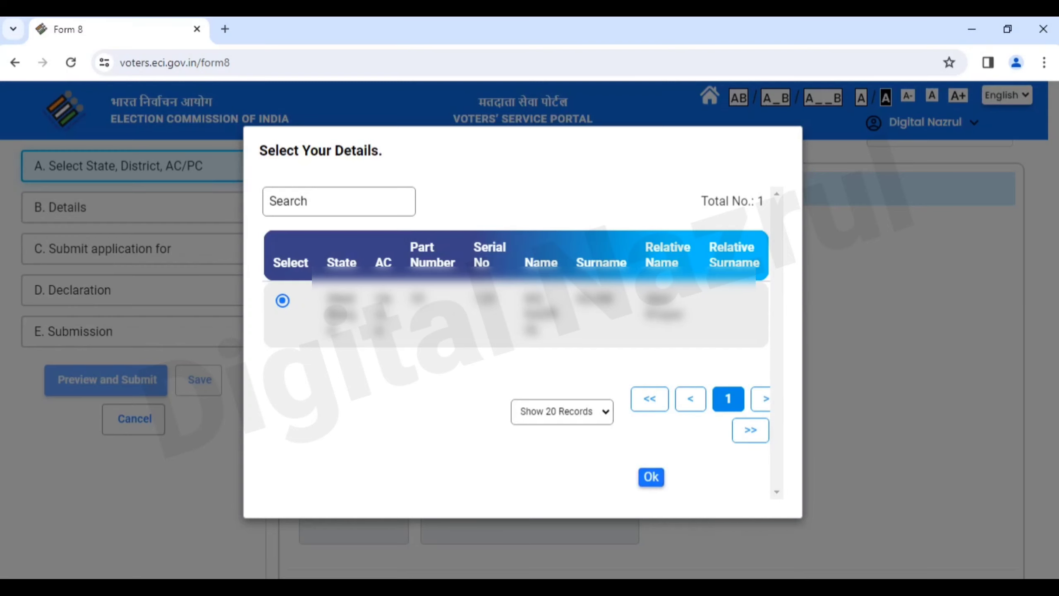
left_click(651, 477)
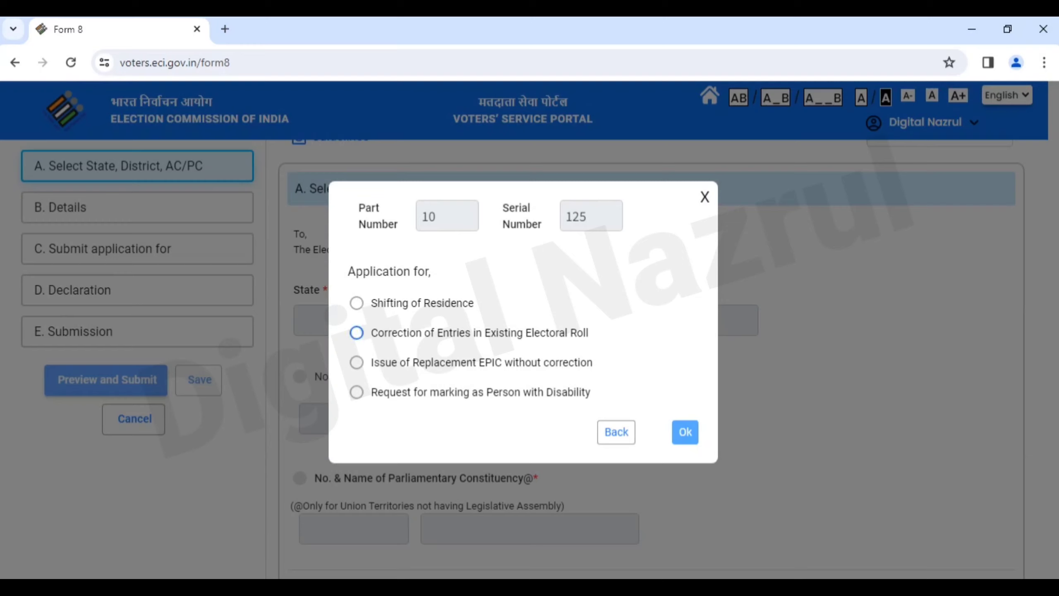
left_click(356, 332)
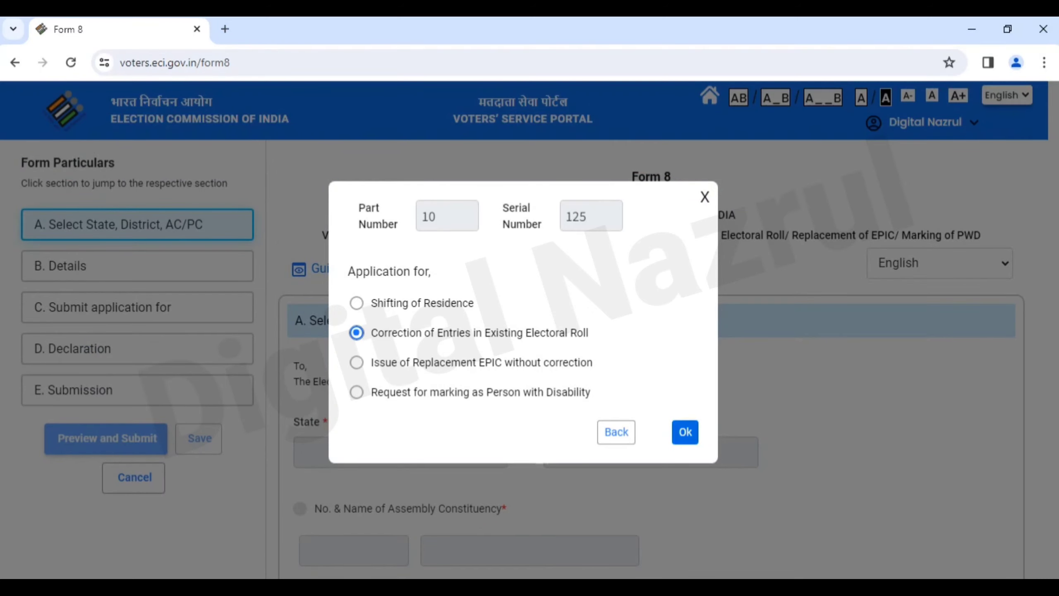
Enter your own mobile number in the Form 8 details and continue to section C
left_click(685, 432)
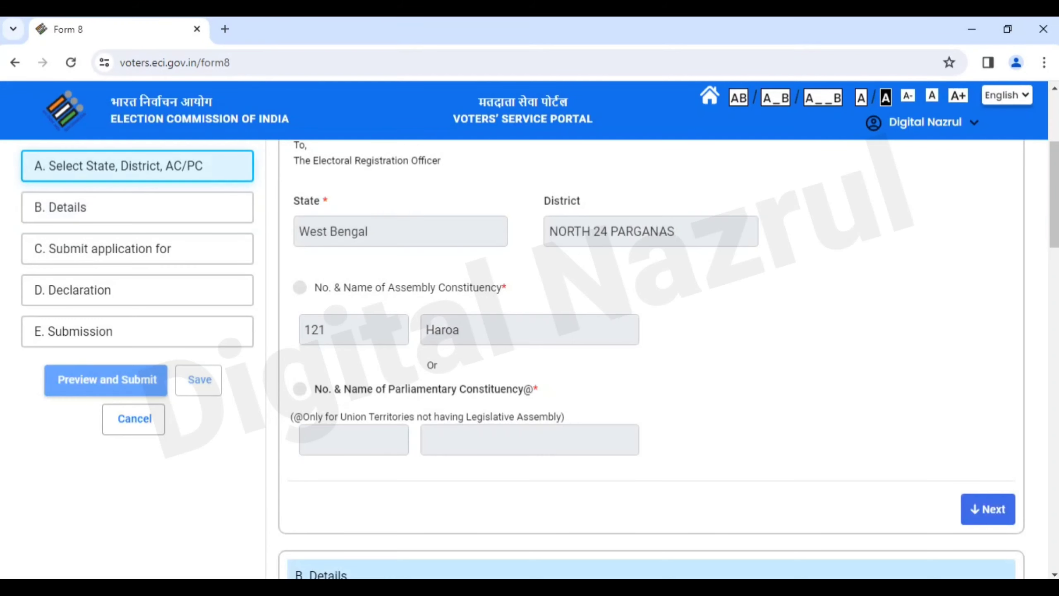
left_click(988, 509)
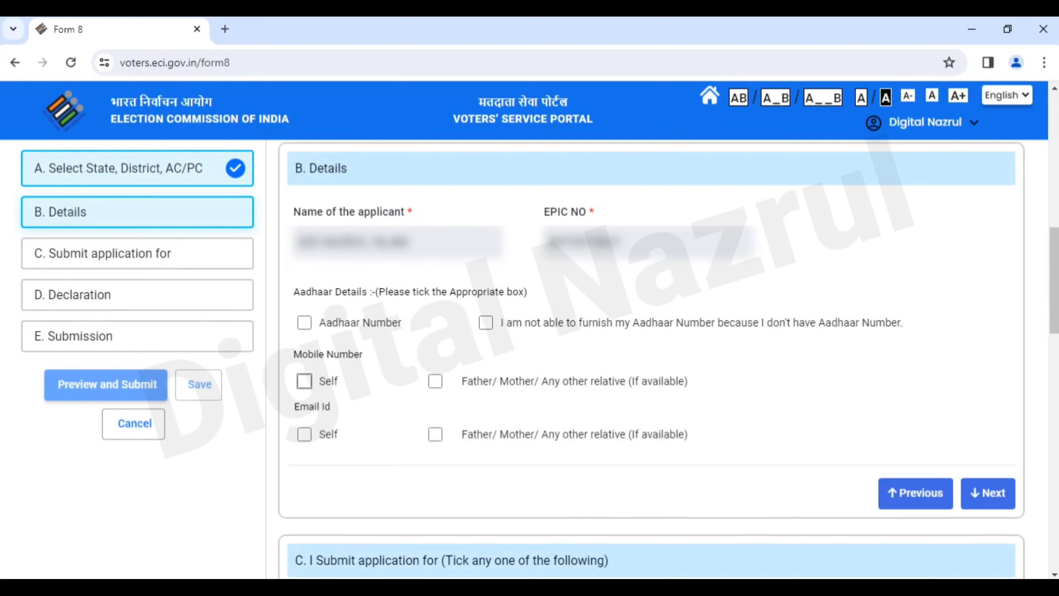
left_click(304, 381)
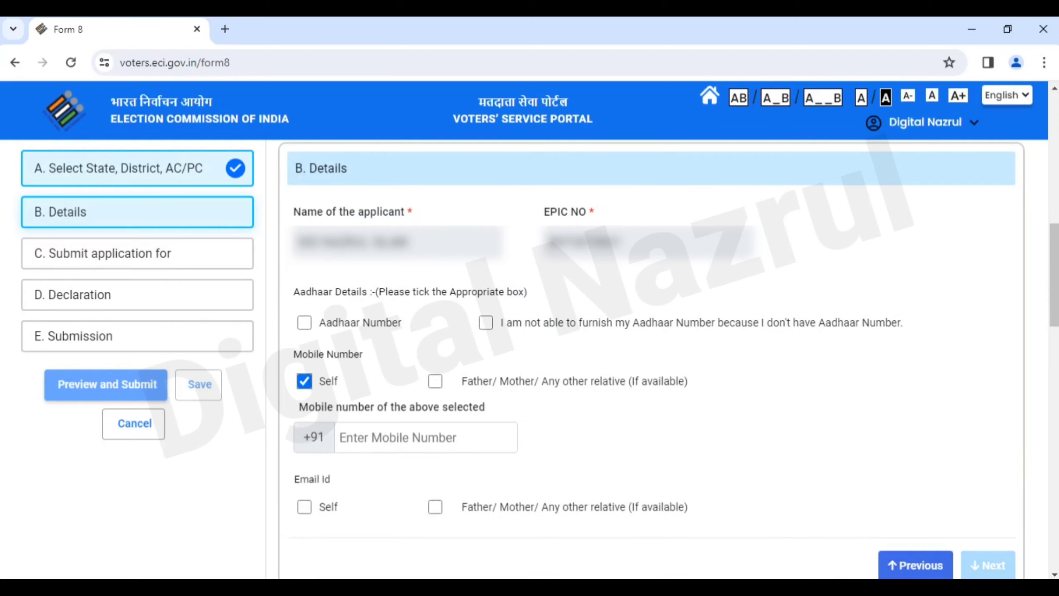
left_click(426, 438)
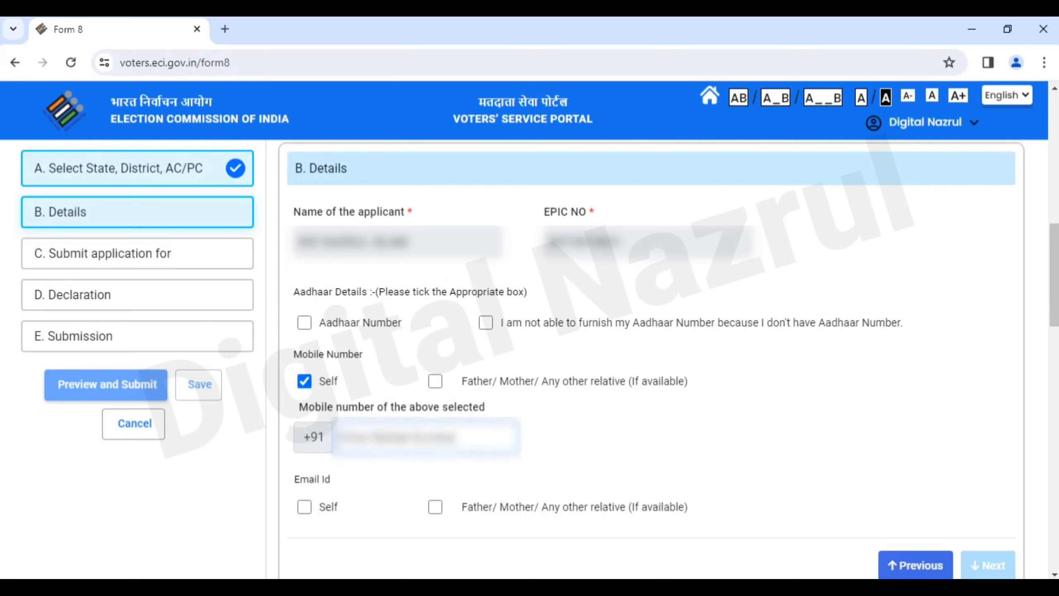
type("••••")
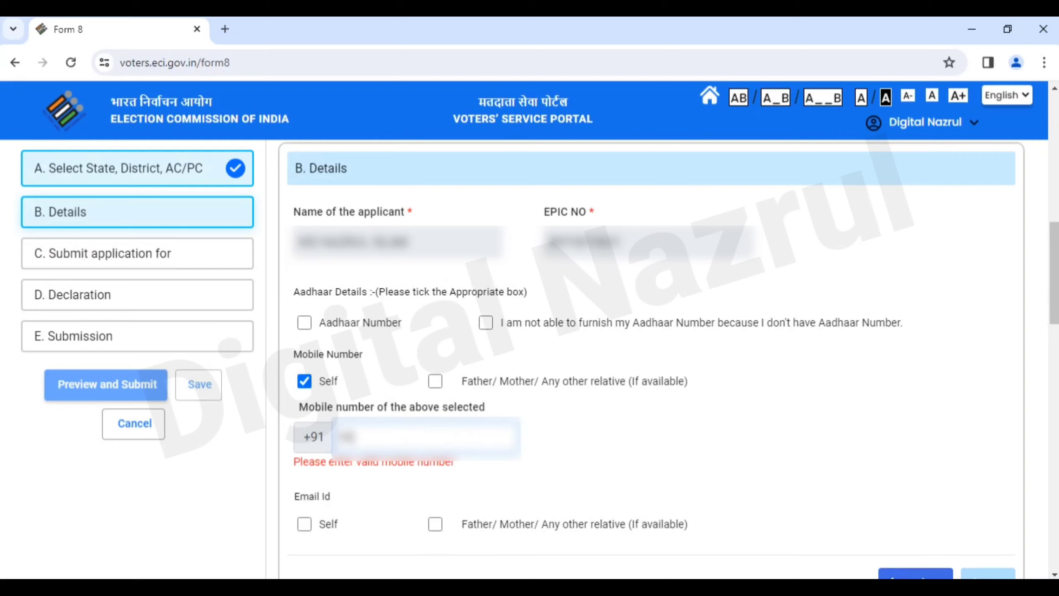
type("••••••")
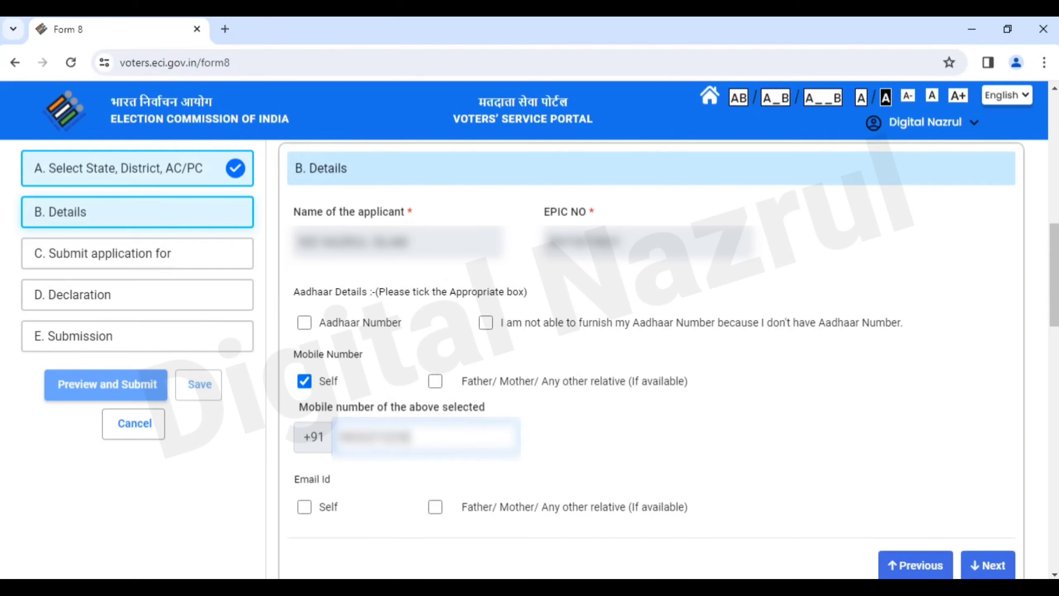
scroll(650, 359, "down", 1)
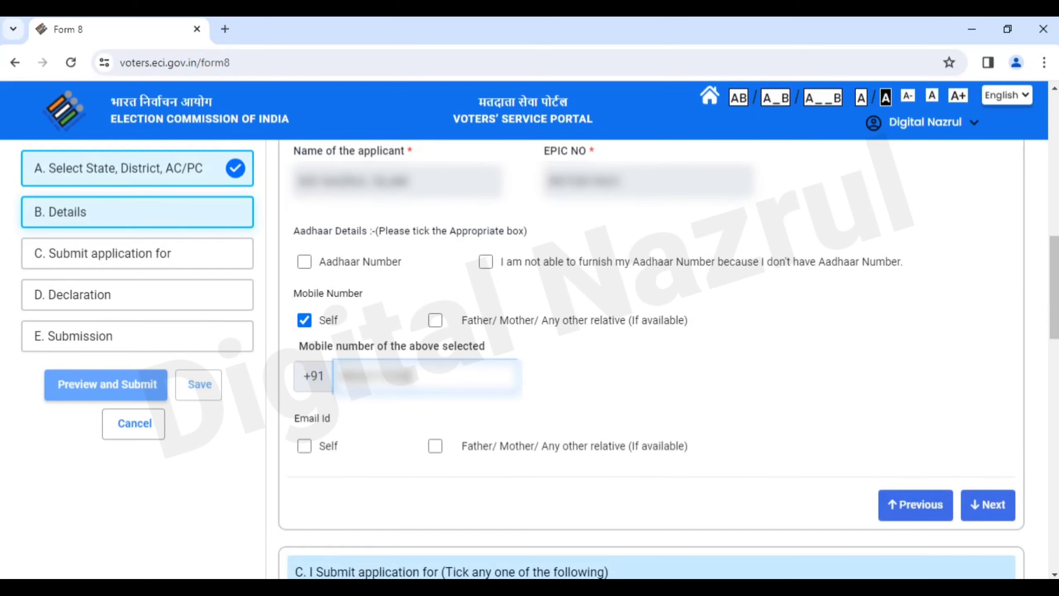
left_click(988, 505)
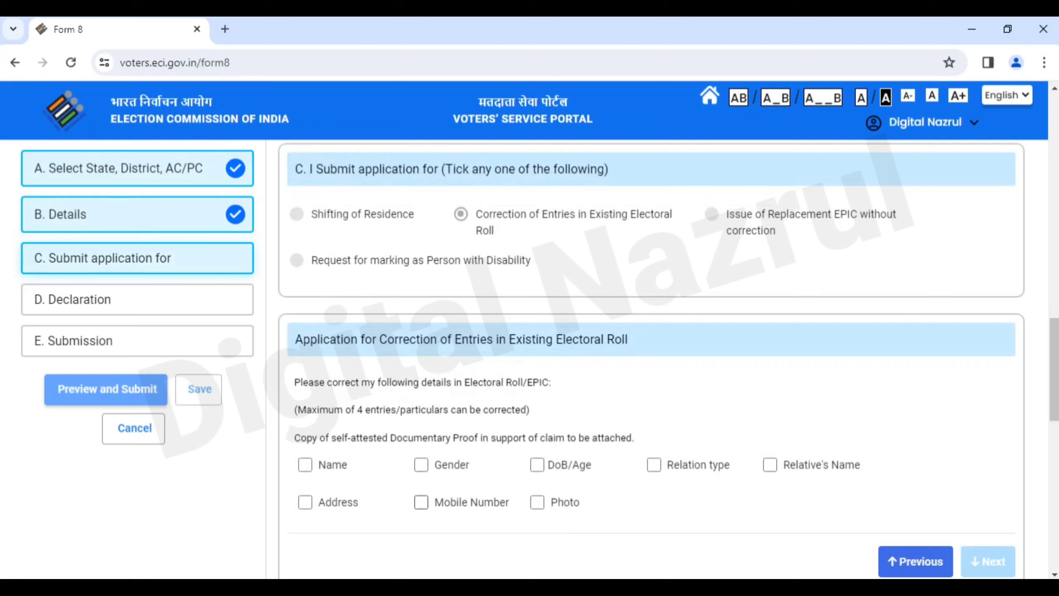
Tick Mobile Number for correction and verify the new number with its one-time code
left_click(422, 502)
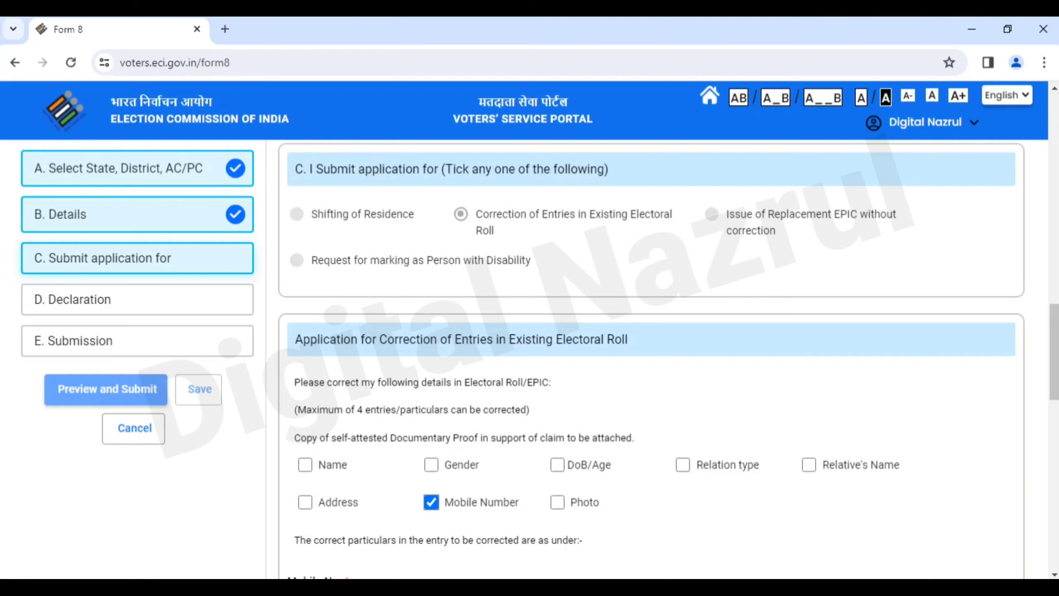
scroll(650, 359, "down", 5)
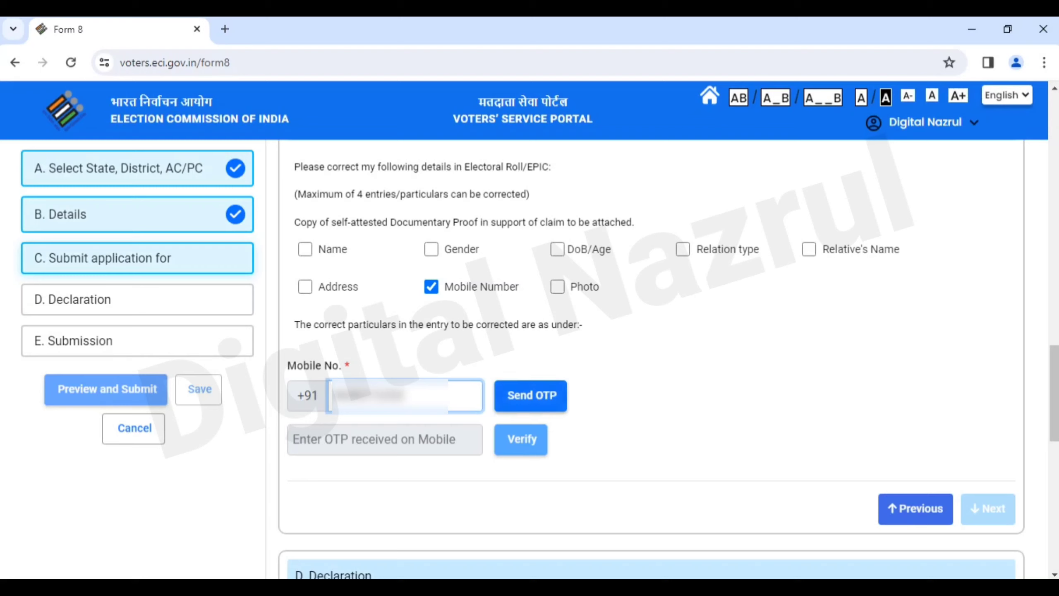
left_click(531, 395)
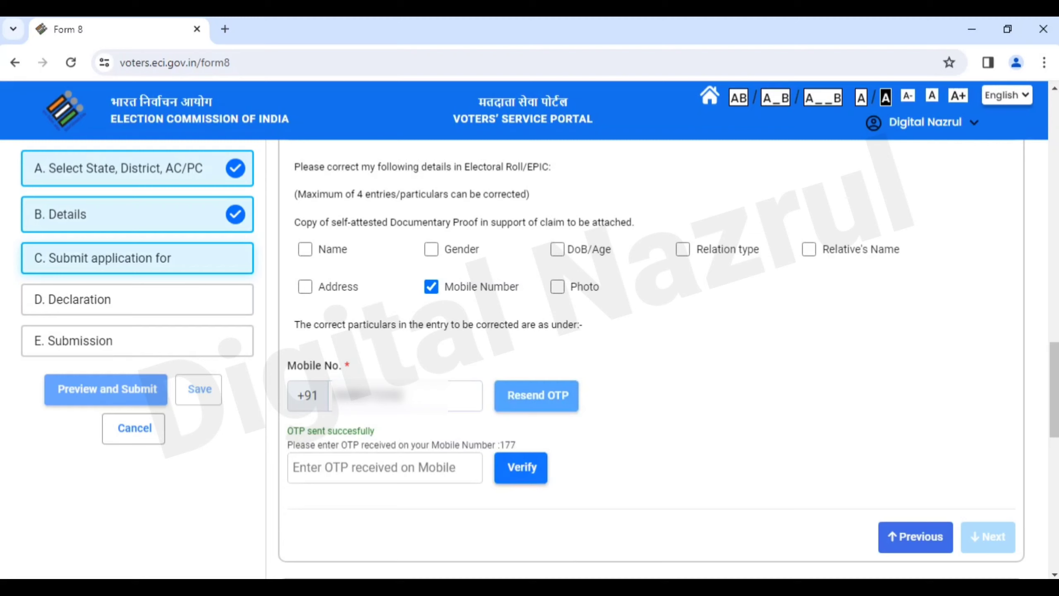
left_click(385, 467)
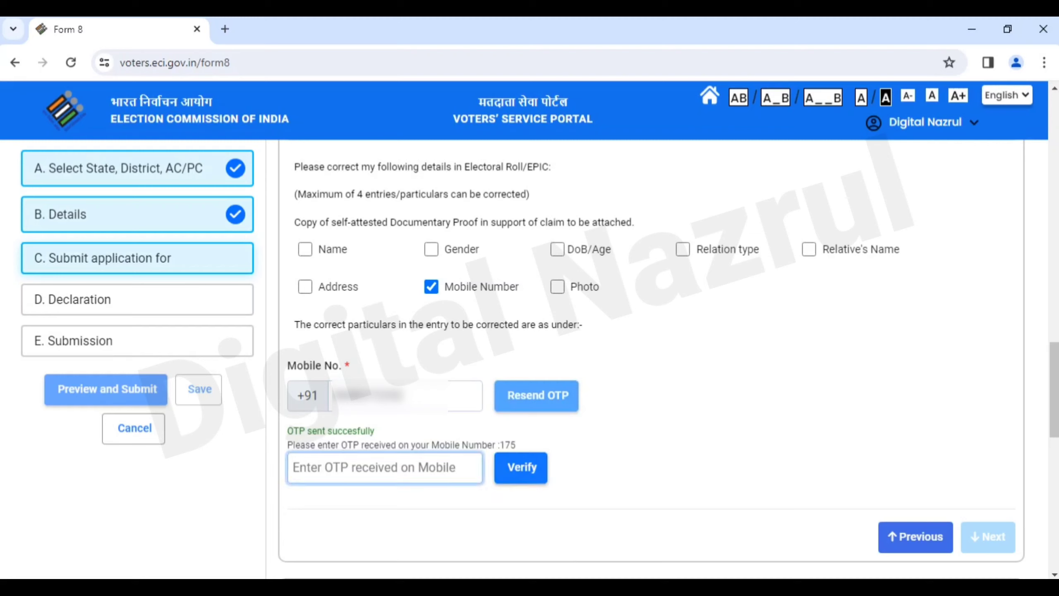
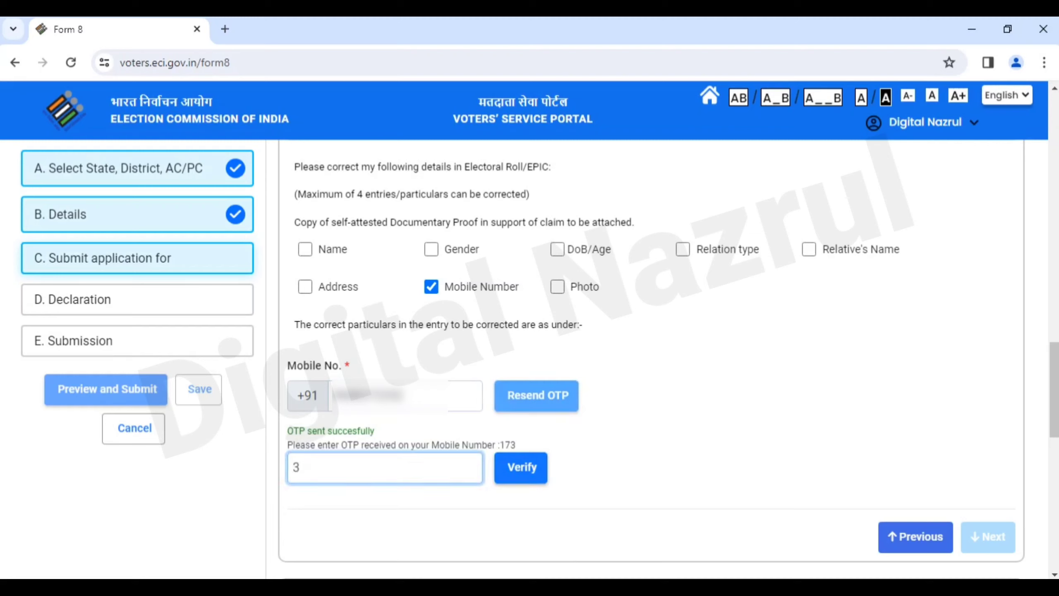
left_click(521, 468)
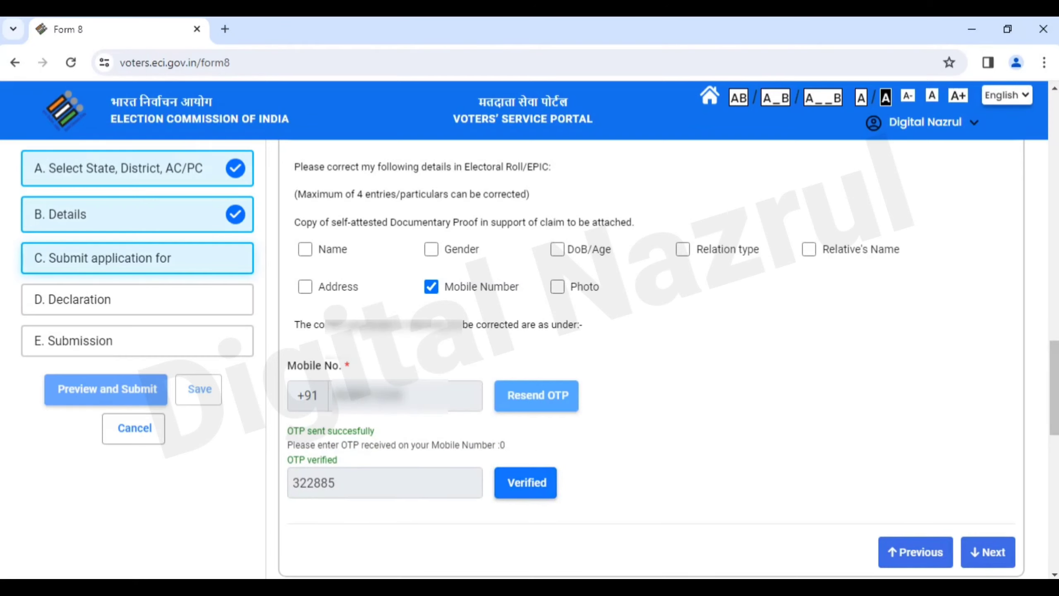
scroll(651, 359, "down", 1)
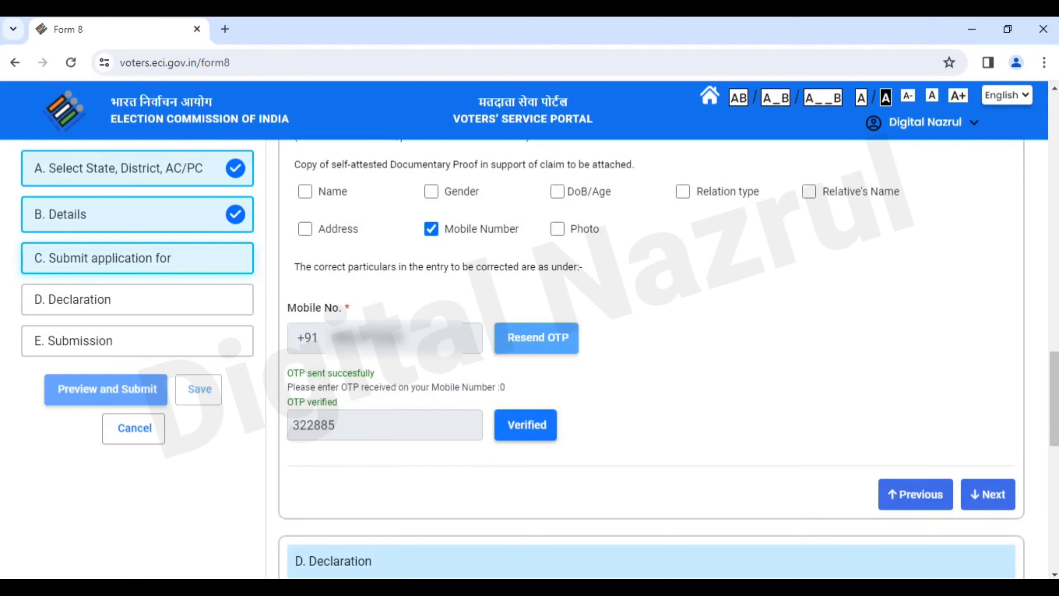
Fill in the place on the declaration dated 07/02/2024 and proceed to submission
left_click(988, 495)
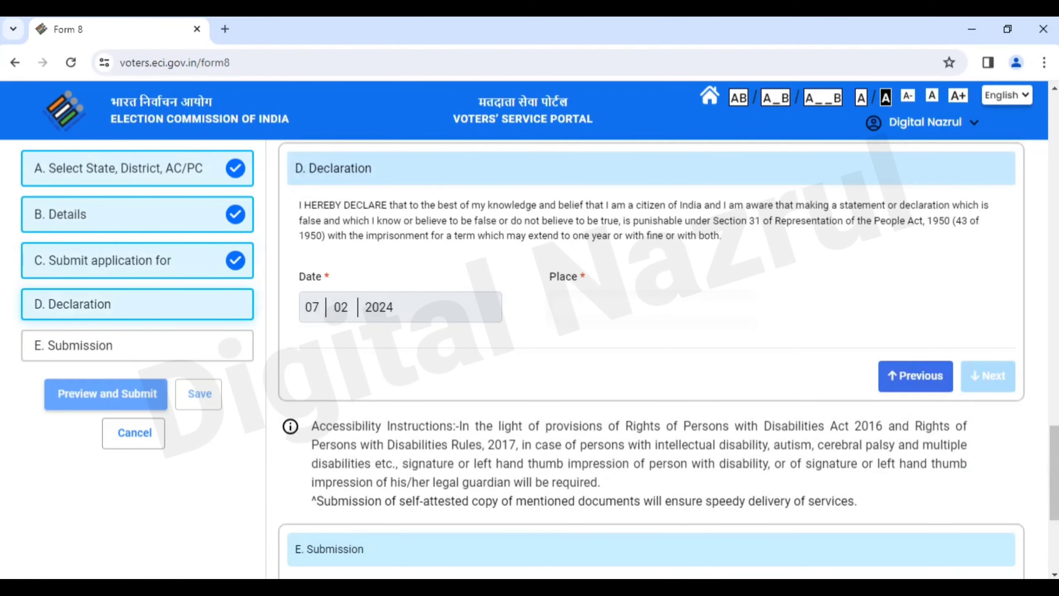
left_click(651, 307)
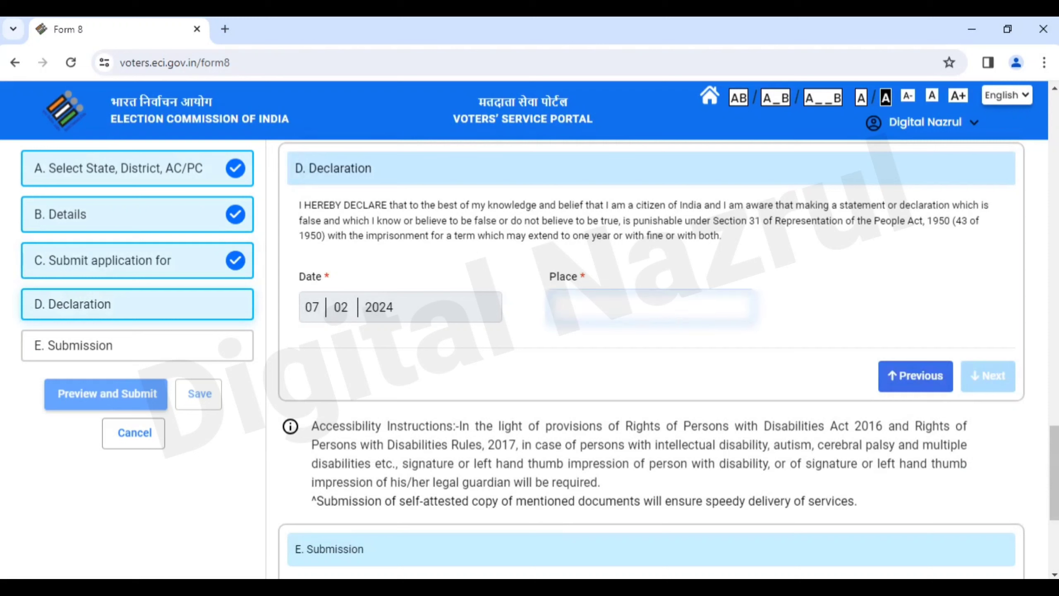
type("B")
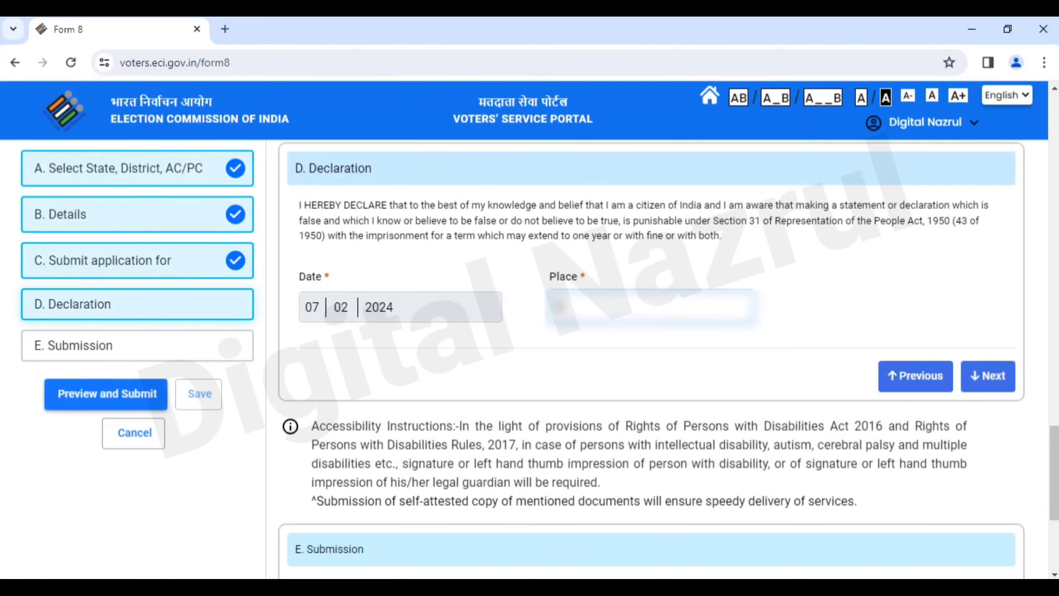
type("ssampur ")
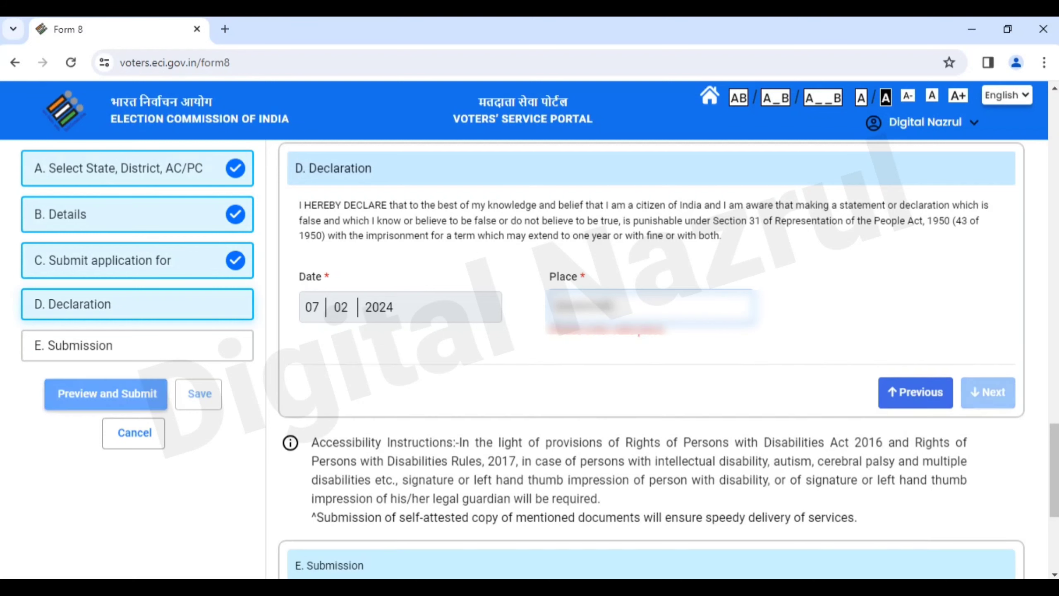
type("assam")
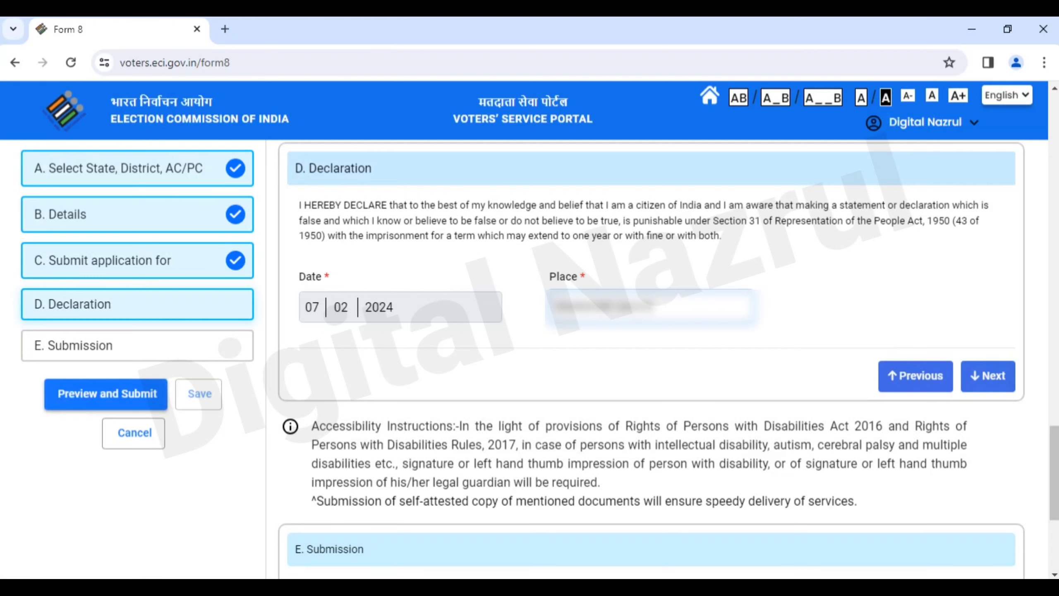
left_click(988, 376)
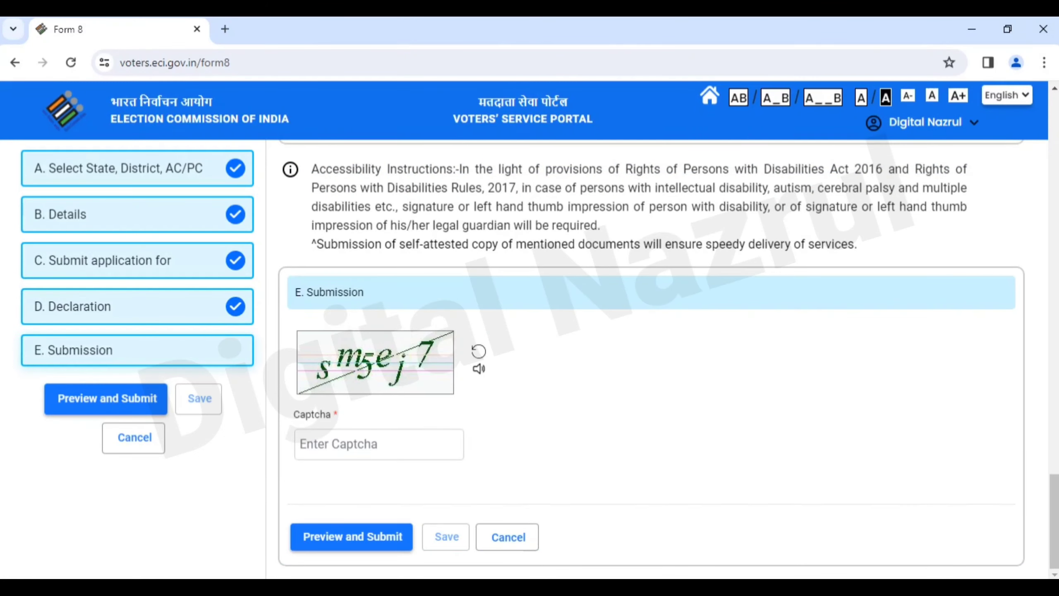
Type the characters from the captcha image into the Enter Captcha box
left_click(379, 445)
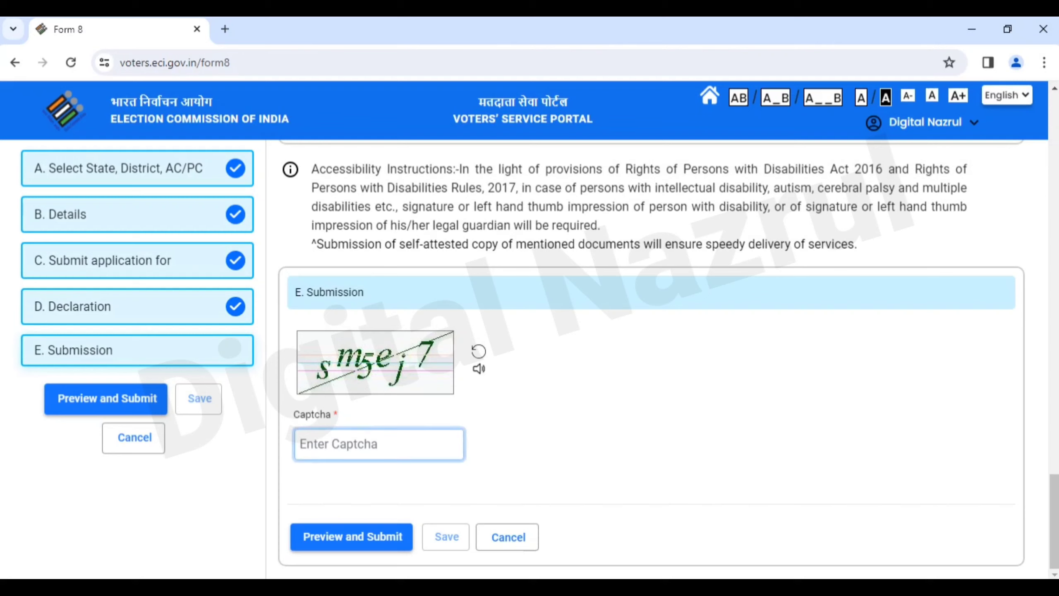
type("sm")
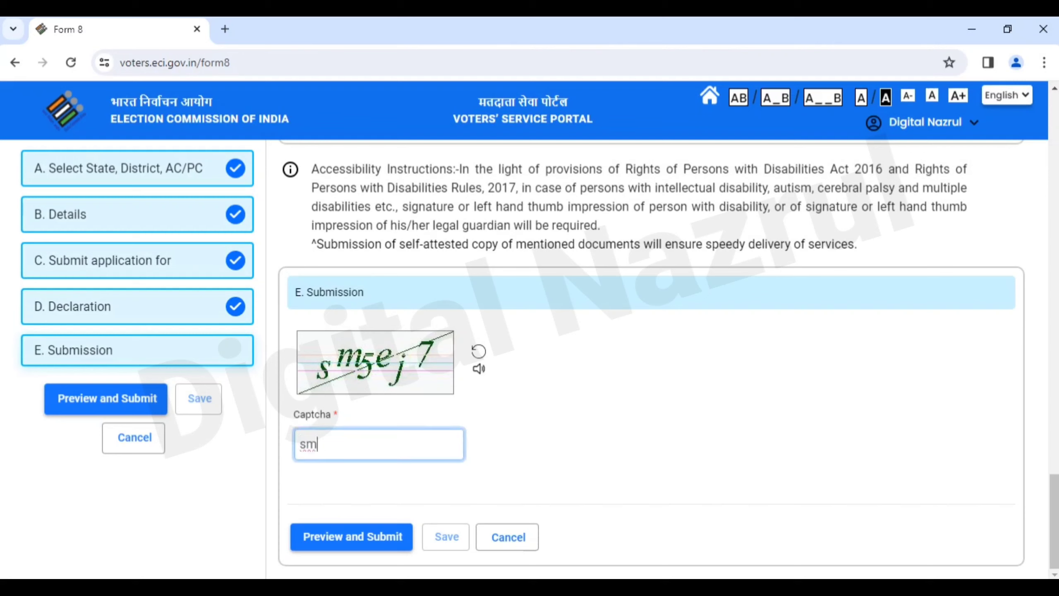
type("5ej7")
Preview the completed Form 8, submit it and confirm Yes to get the reference number
left_click(351, 537)
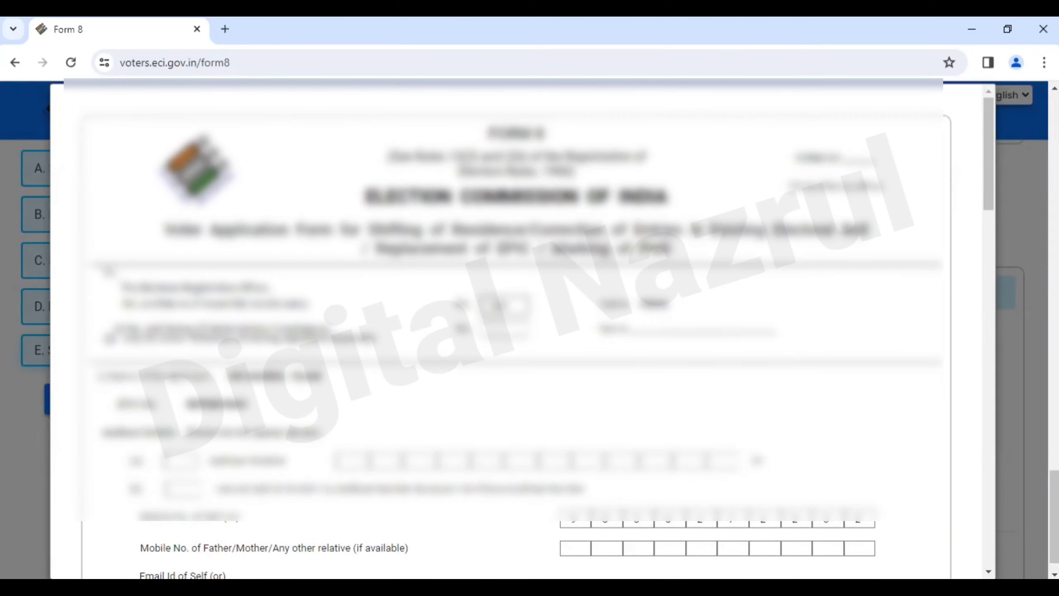
scroll(522, 334, "down", 10)
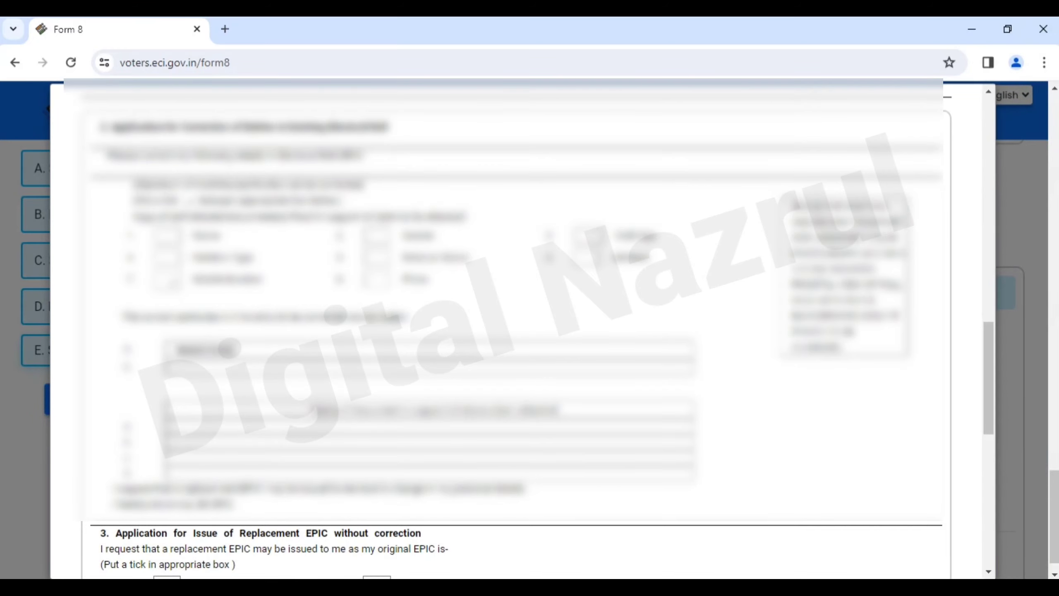
scroll(522, 333, "down", 10)
left_click(901, 551)
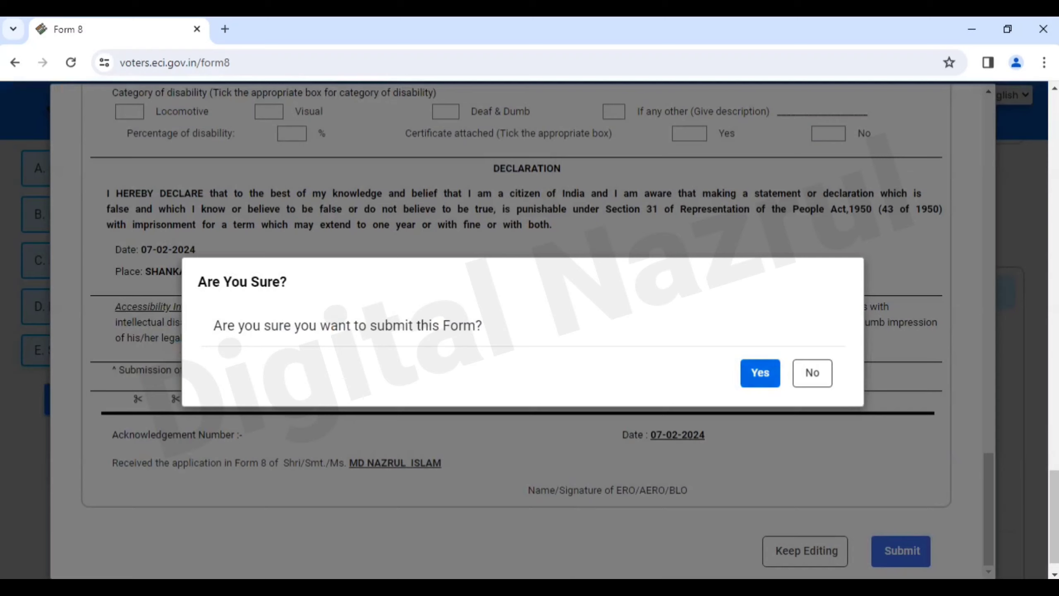
left_click(759, 373)
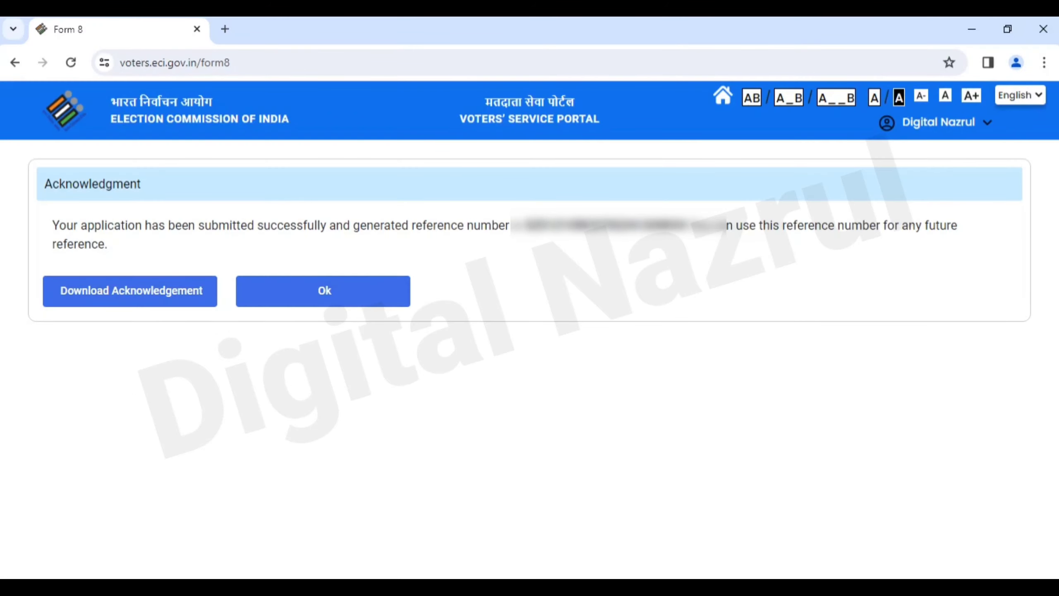
Select the reference number, download the 666 KB Form 8 acknowledgement PDF, then close to home
left_click_drag(523, 226, 686, 225)
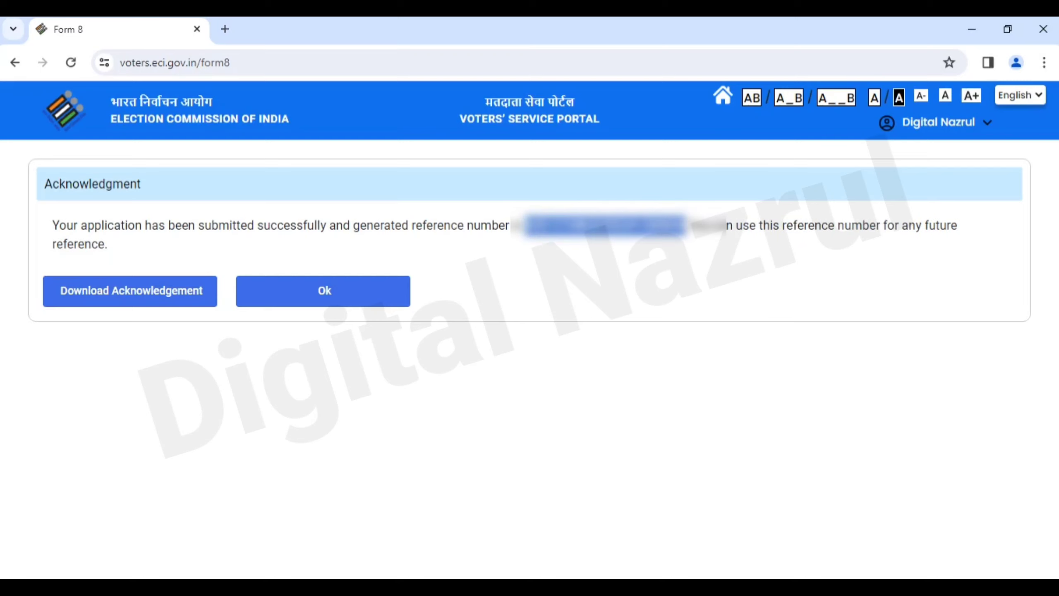
left_click(684, 226)
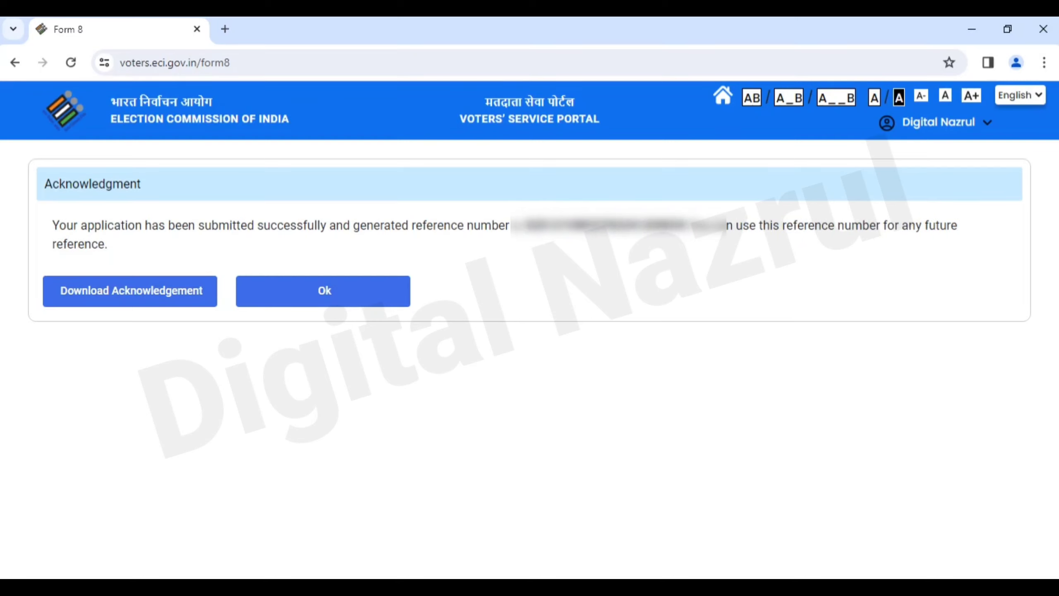
left_click(129, 291)
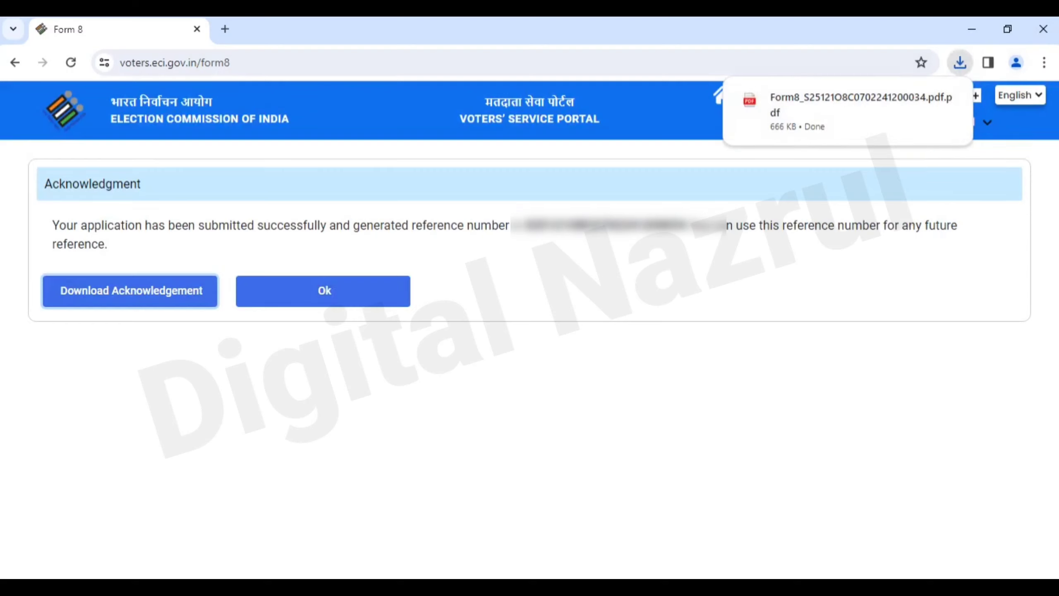
left_click(324, 290)
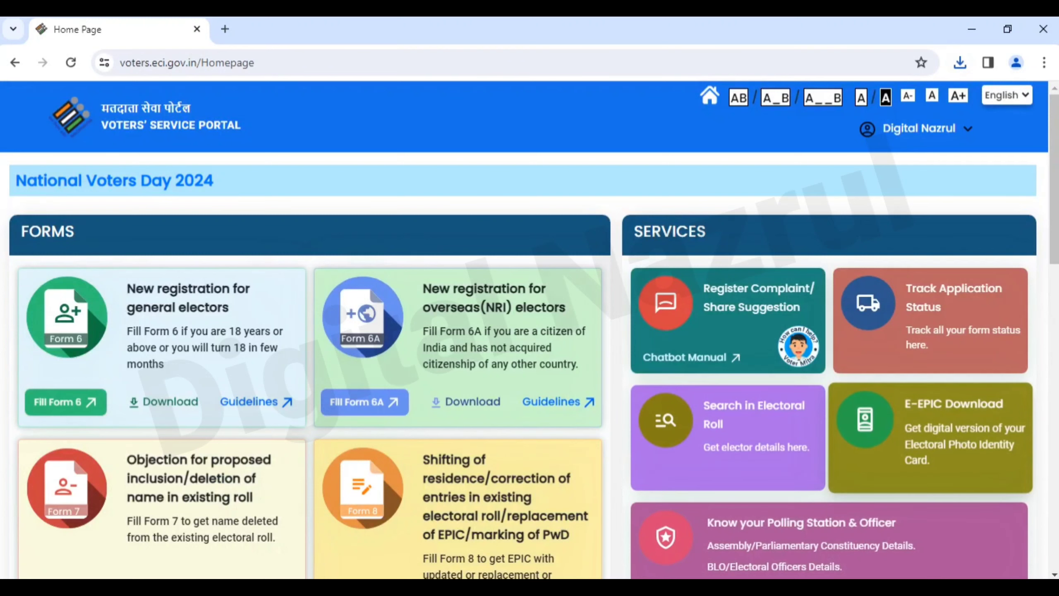
Search e-EPIC Download with the pasted EPIC number and West Bengal as state
left_click(931, 434)
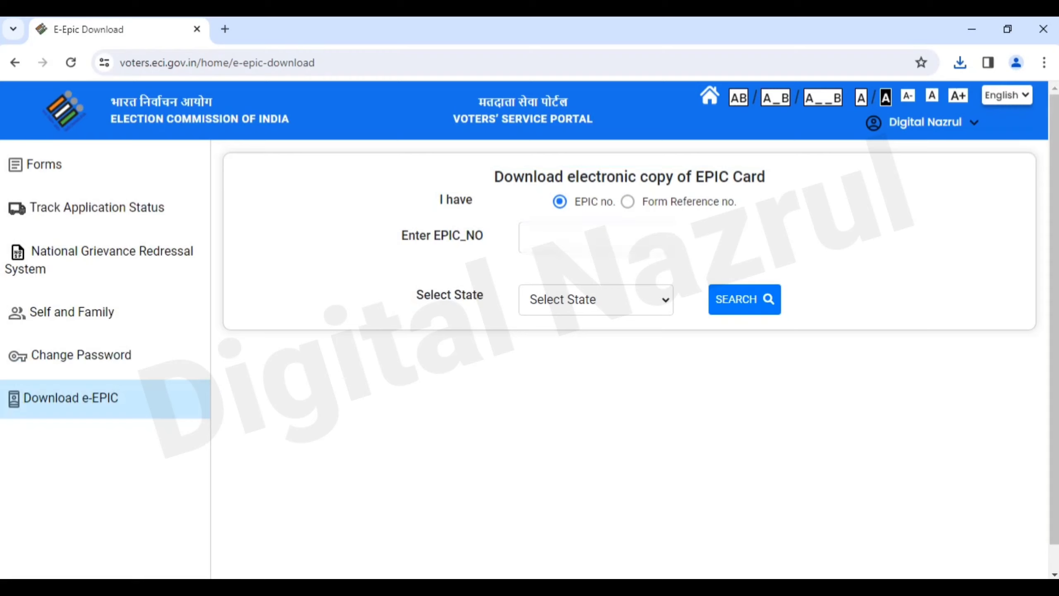
right_click(590, 244)
left_click(646, 395)
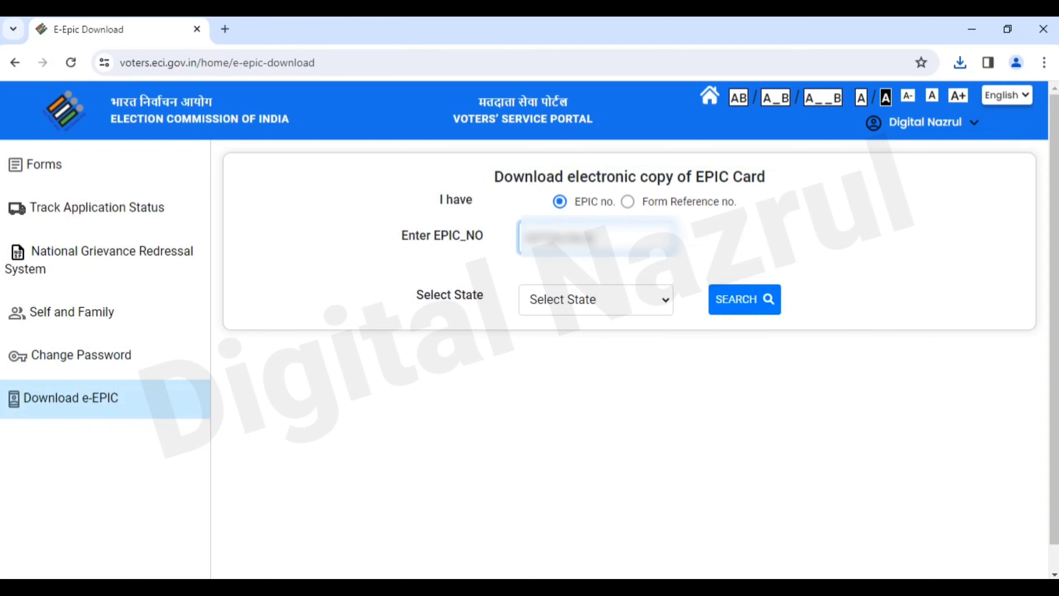
left_click(596, 300)
key("w")
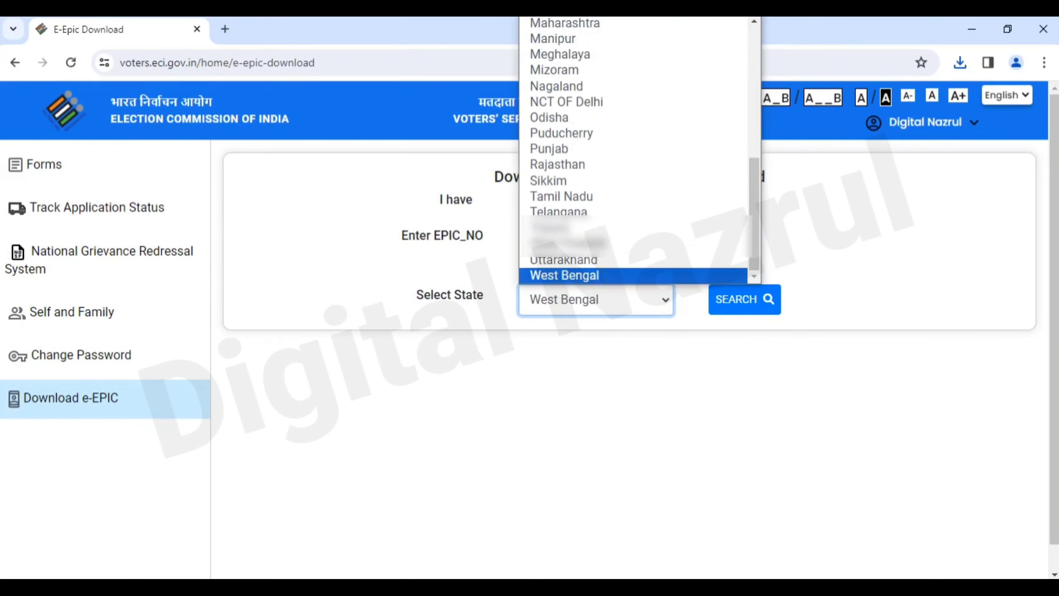
key("Return")
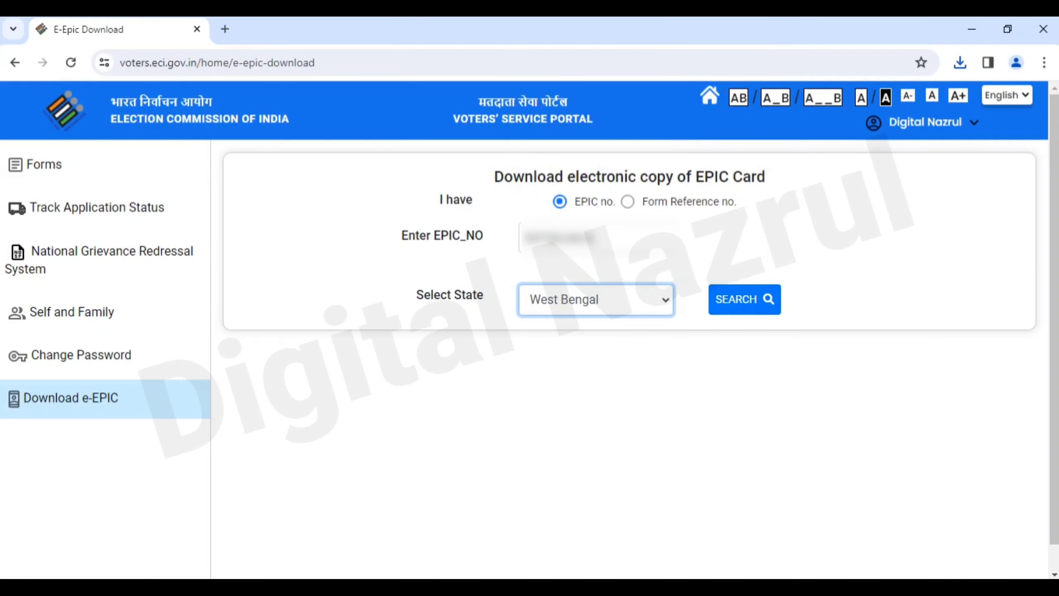
left_click(745, 299)
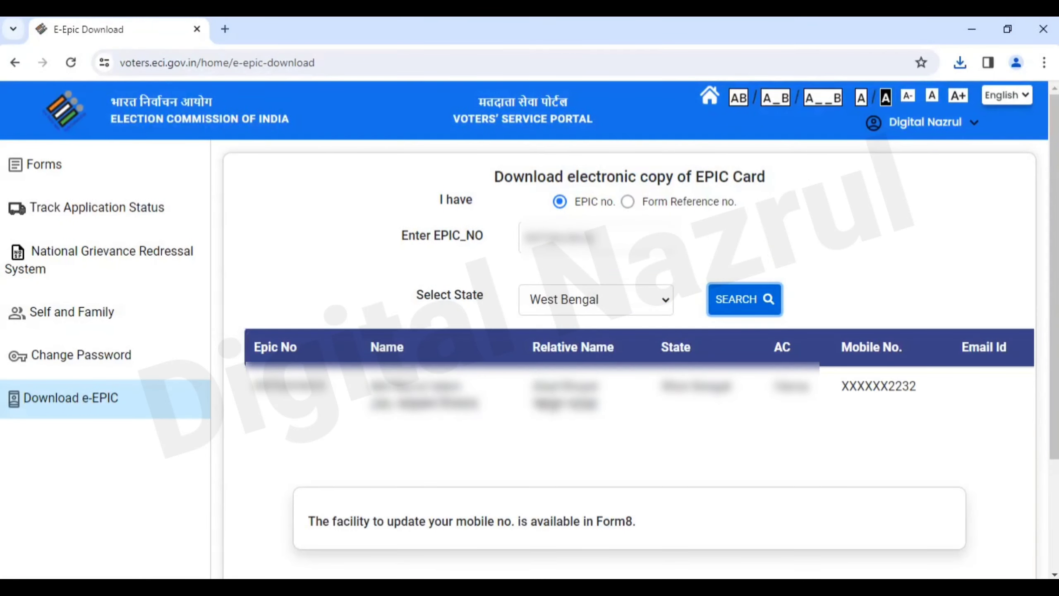